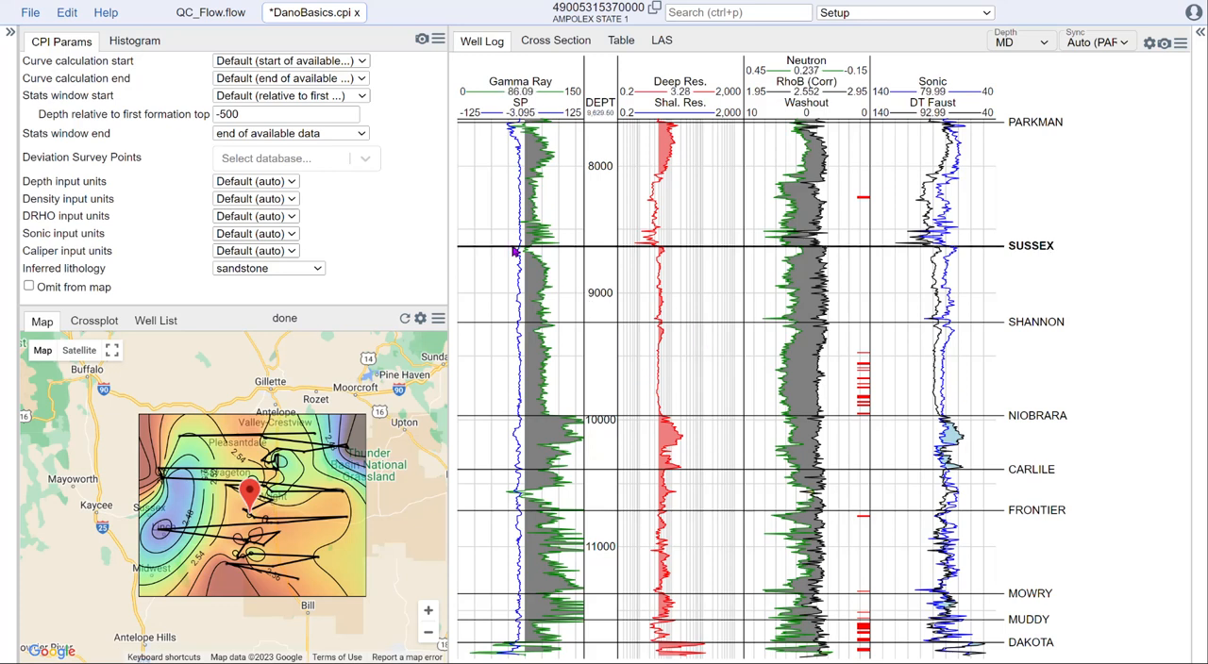
Step: Open QC_Flow.flow and examine the settings of the LogInput, FixLogDepthProblems and LogUnitsConversion modules, widening the module list to show full names
{"action": "left_click", "coordinate": [201, 13]}
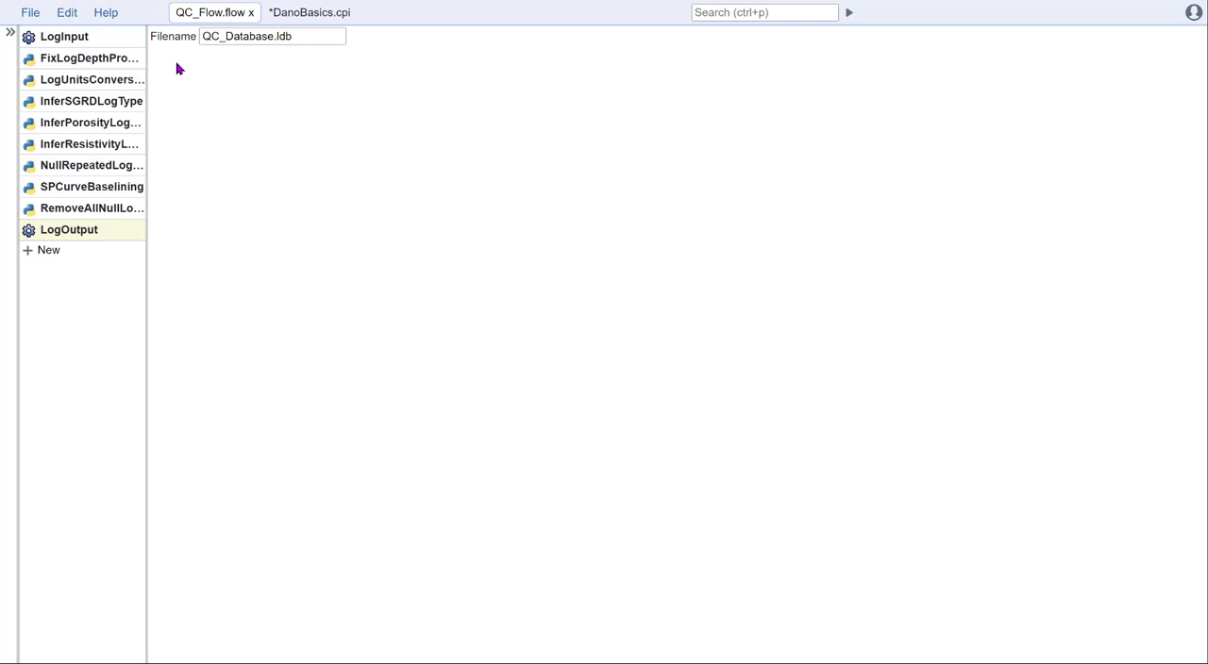
{"action": "left_click", "coordinate": [80, 35]}
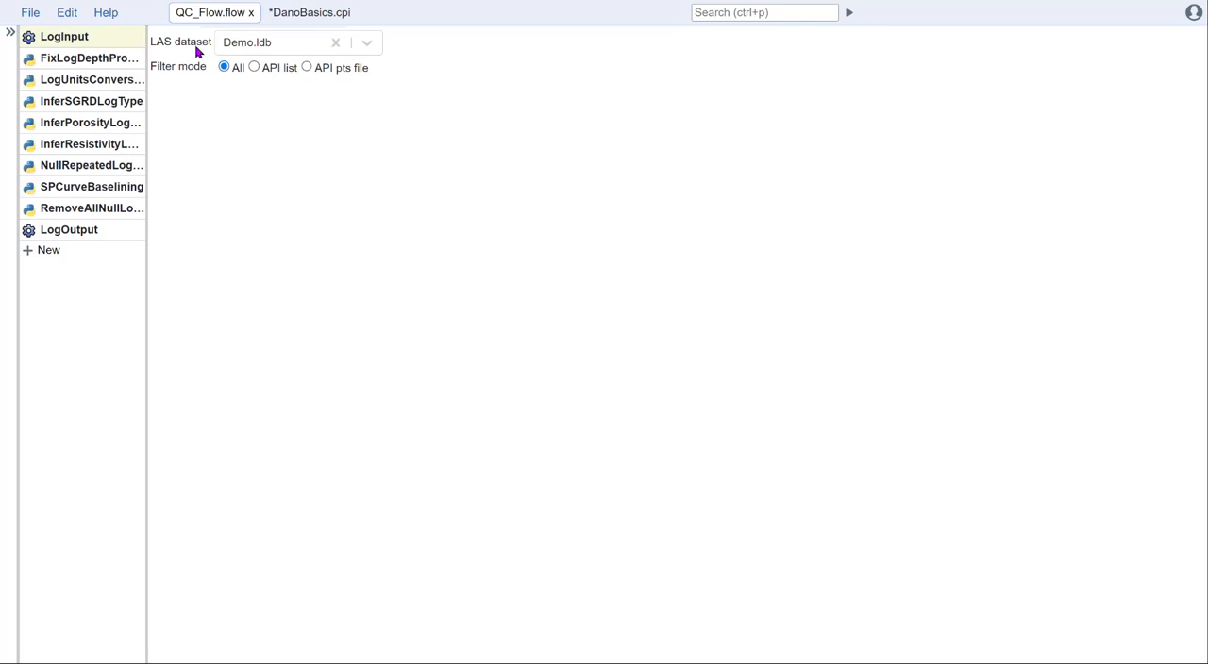
{"action": "left_click", "coordinate": [96, 59]}
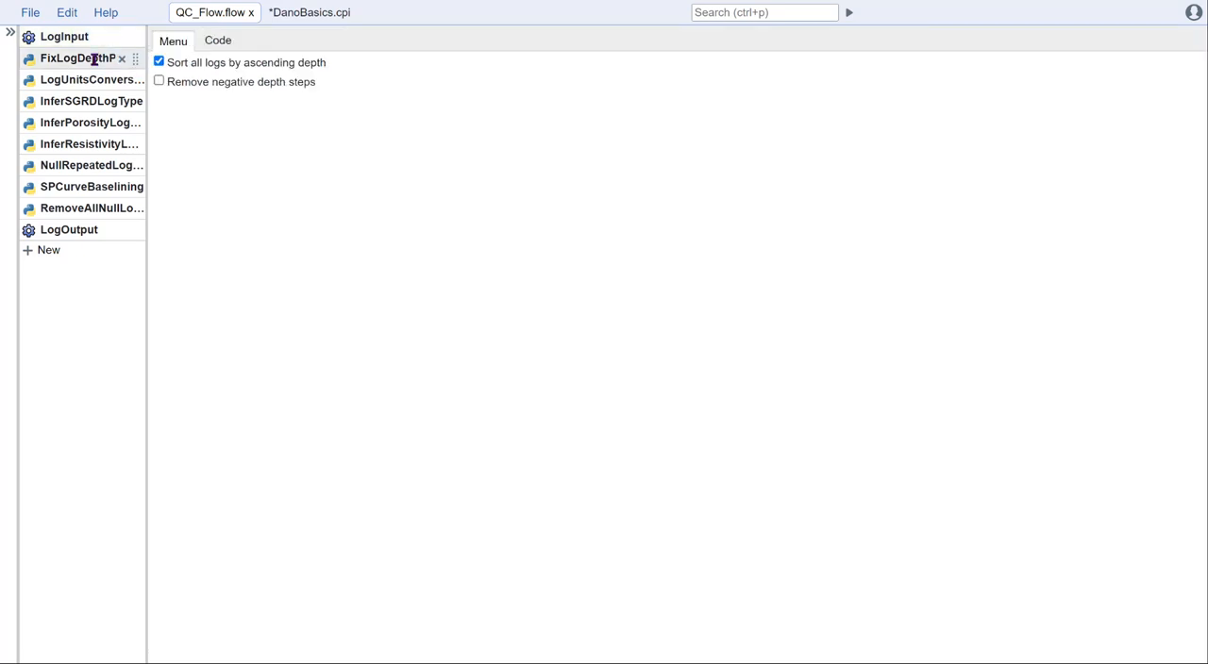
{"action": "left_click_drag", "start_coordinate": [147, 71], "coordinate": [203, 72]}
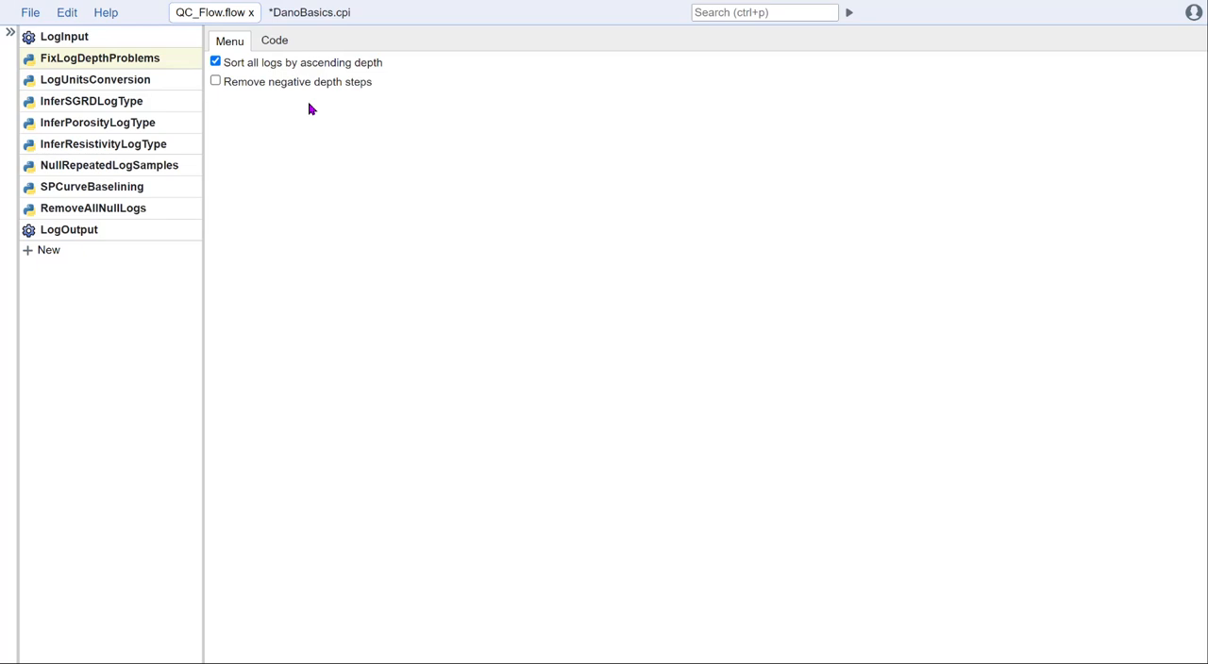
{"action": "left_click", "coordinate": [128, 81]}
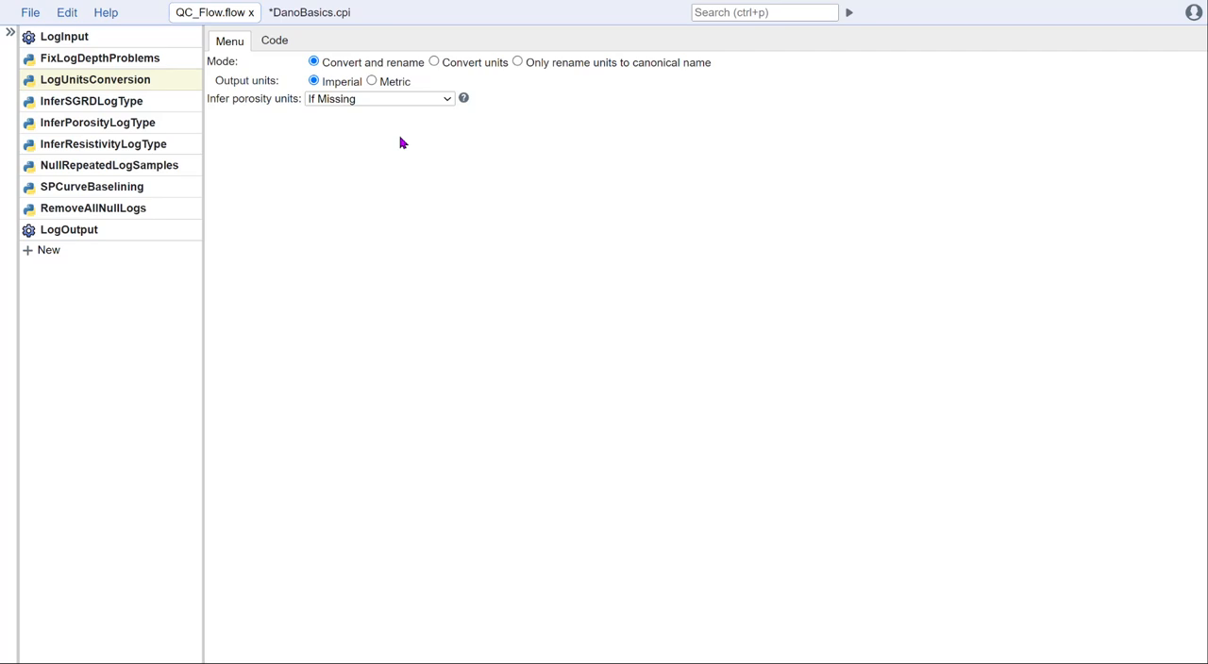
Step: Examine the settings of the three log-type inference modules, NullRepeatedLogSamples, SPCurveBaselining, RemoveAllNullLogs and LogOutput
{"action": "left_click", "coordinate": [141, 101]}
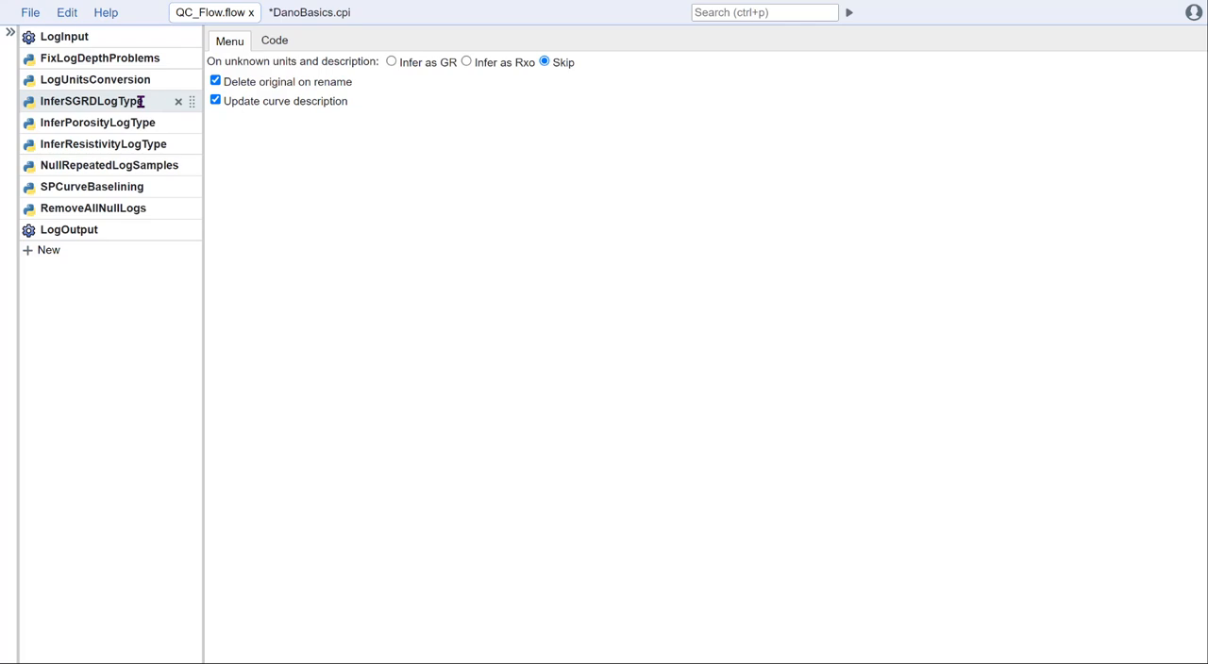
{"action": "left_click", "coordinate": [145, 121]}
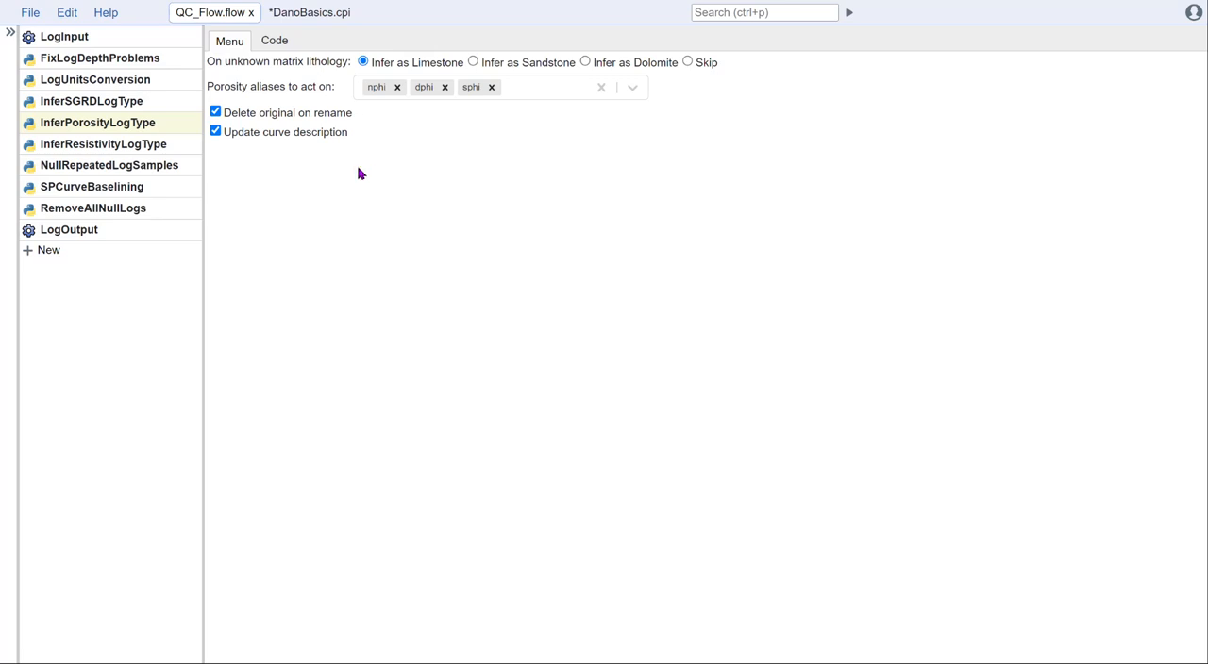
{"action": "left_click", "coordinate": [129, 148]}
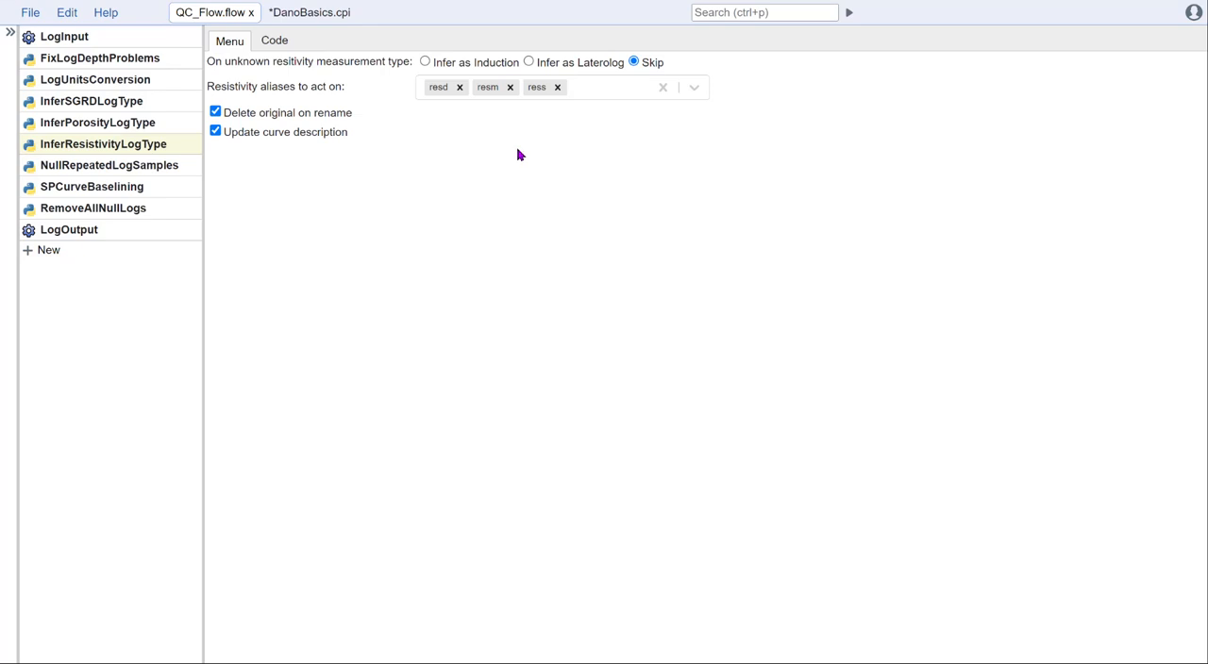
{"action": "left_click", "coordinate": [153, 166]}
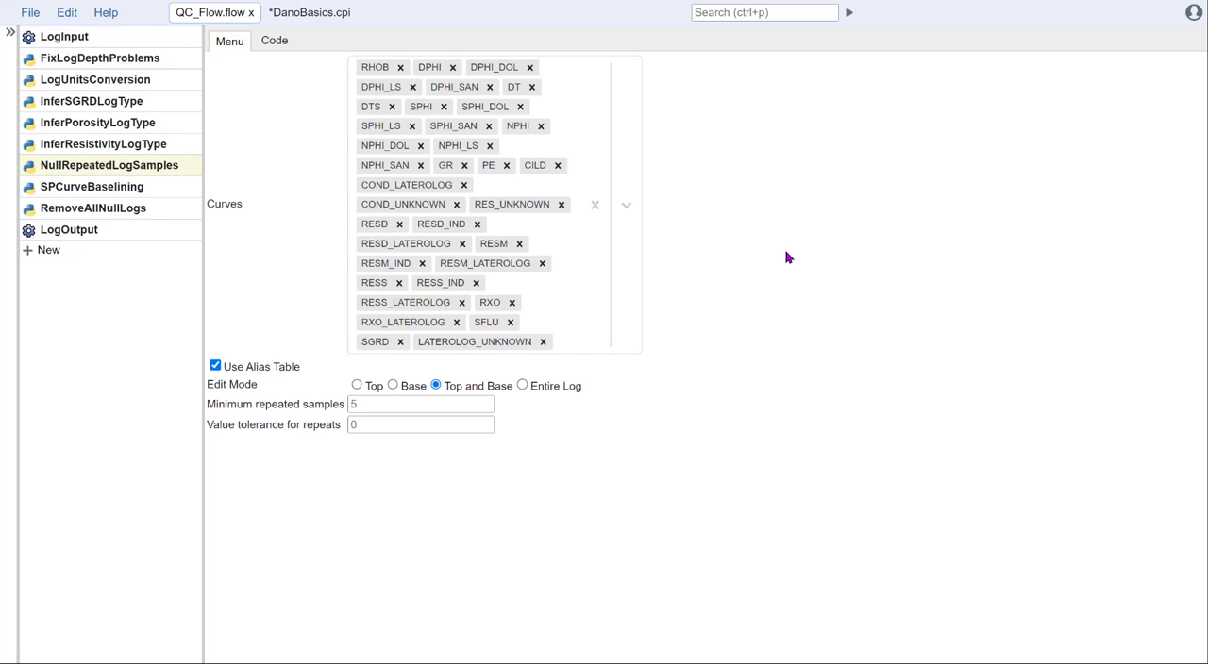
{"action": "left_click", "coordinate": [124, 186]}
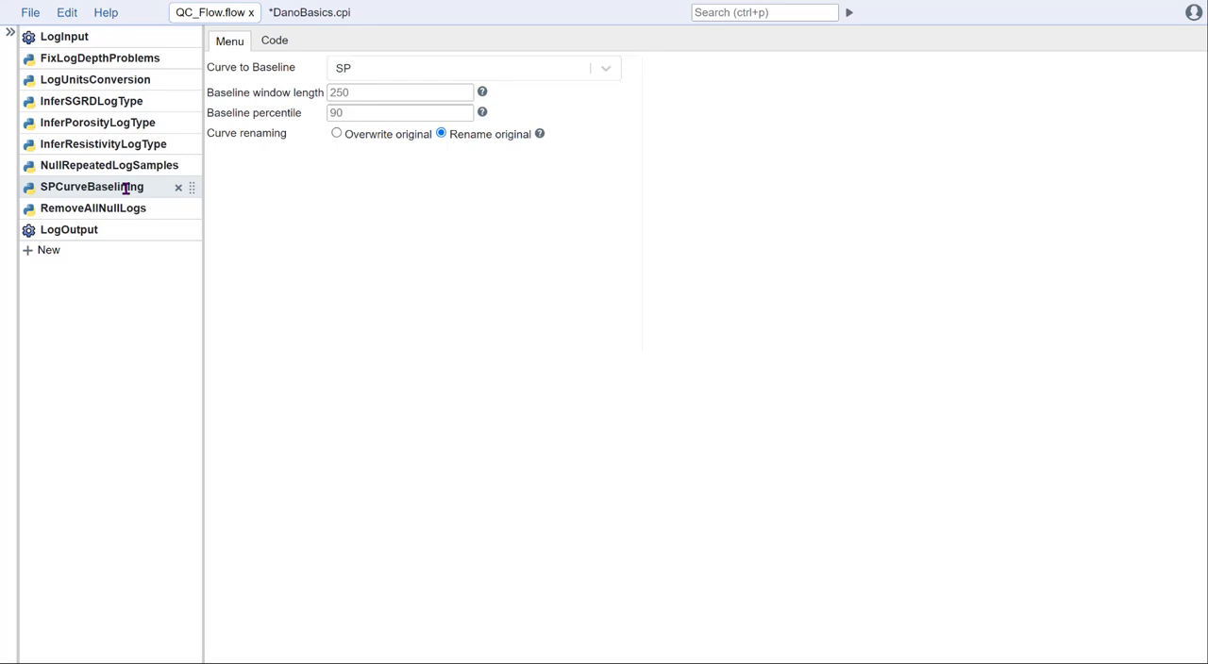
{"action": "left_click", "coordinate": [142, 209]}
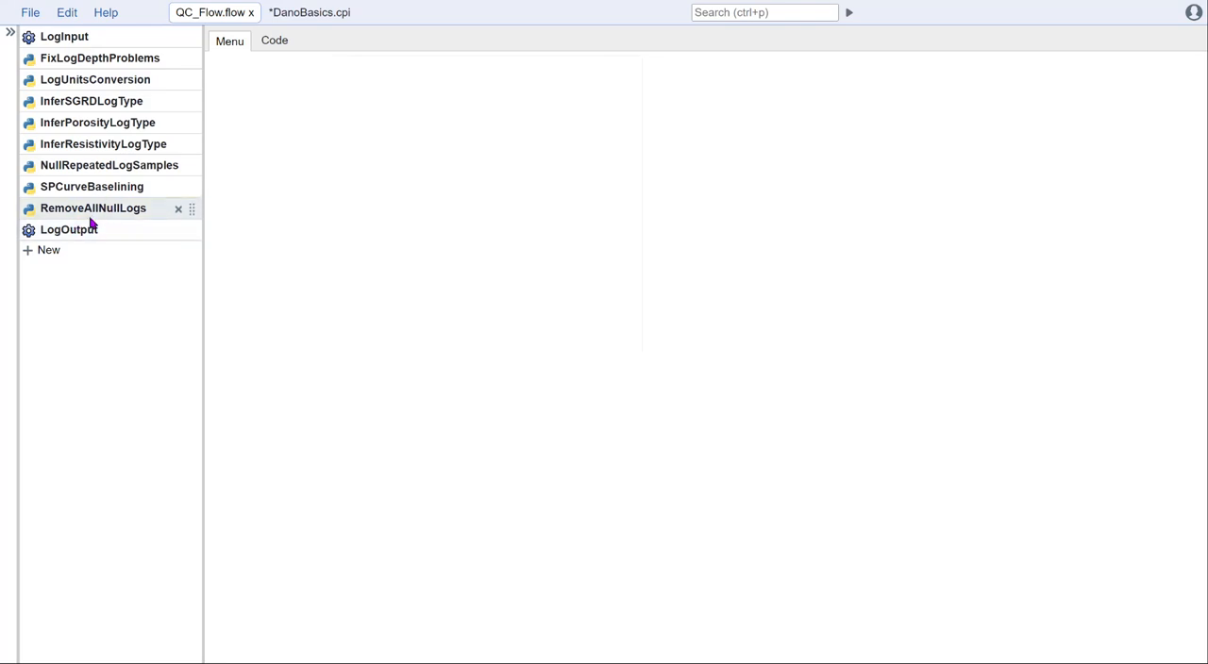
{"action": "left_click", "coordinate": [105, 232]}
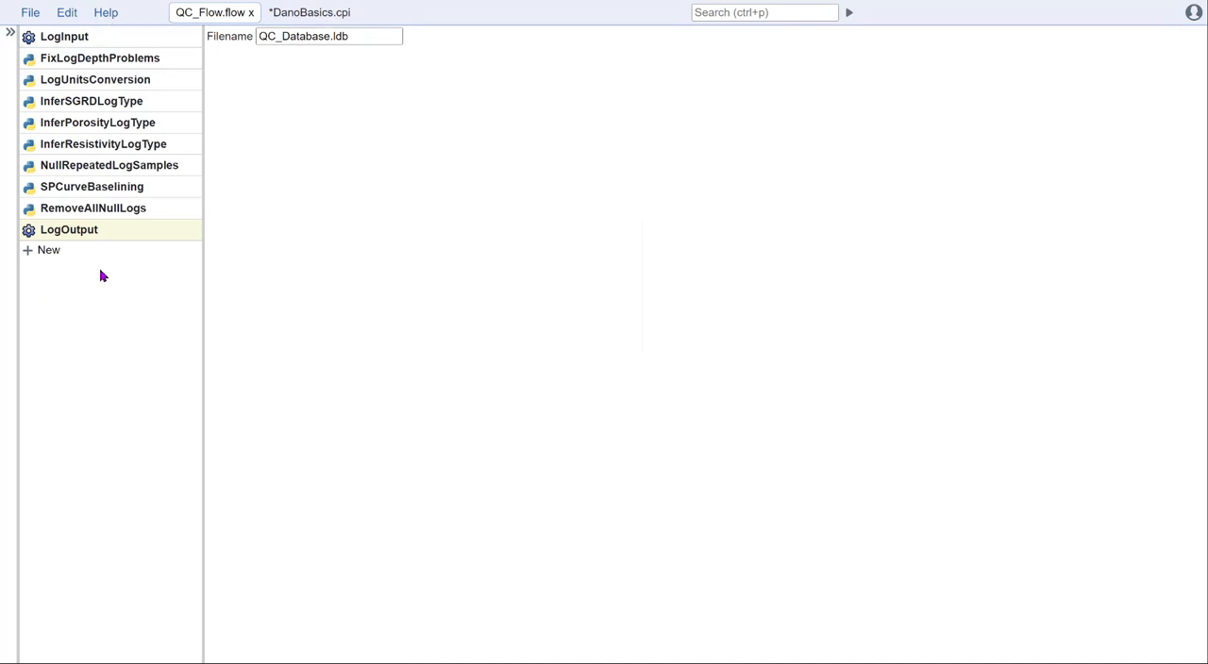
Step: Return to DanoBasics.cpi and check which databases feed the interpretation
{"action": "left_click", "coordinate": [322, 15]}
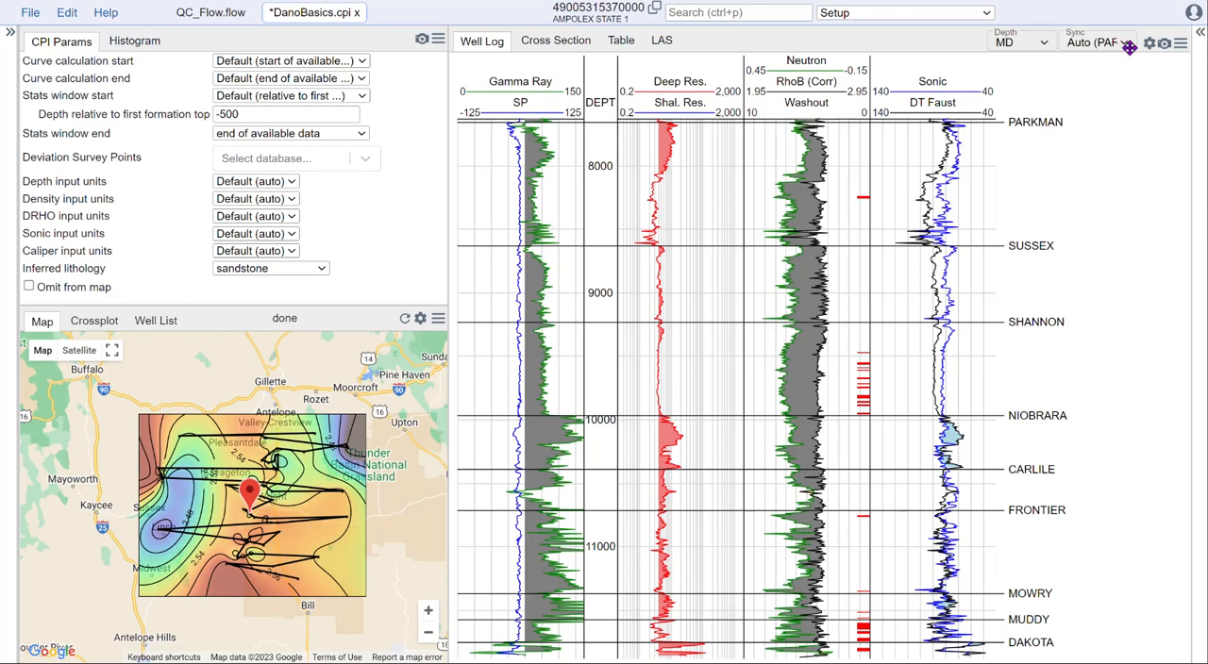
{"action": "left_click", "coordinate": [1201, 33]}
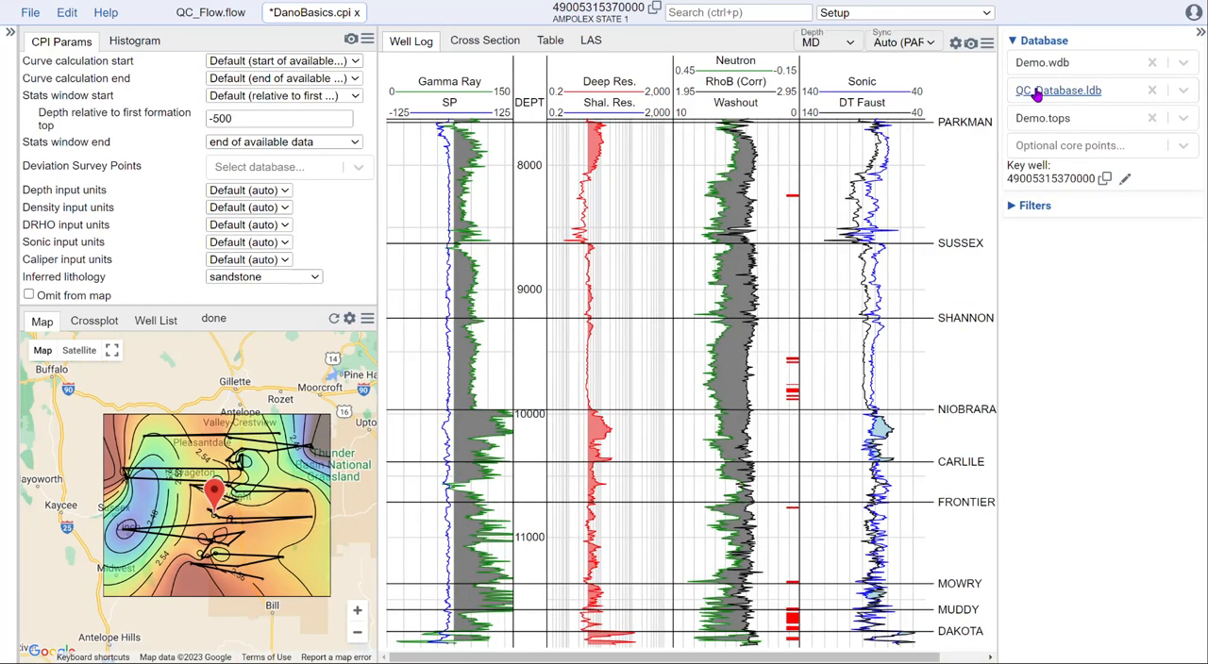
{"action": "left_click", "coordinate": [1201, 34]}
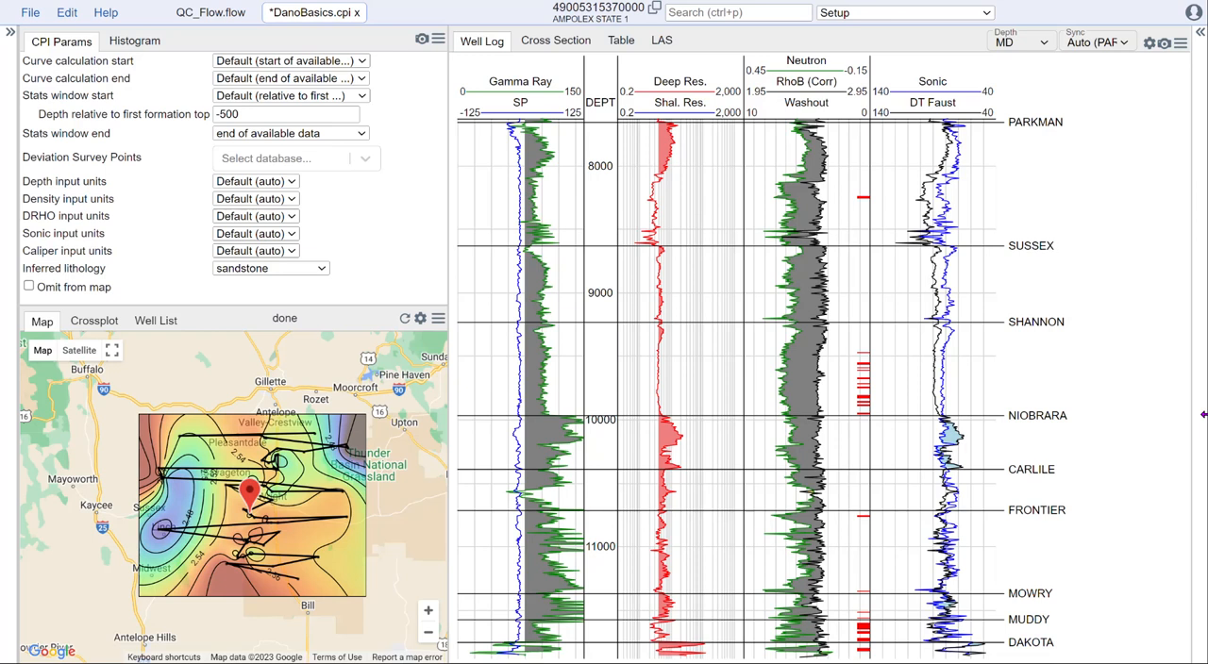
Step: Switch the interpretation to Curve Normalization and review the available gamma ray normalization methods, keeping Simple Scale
{"action": "left_click", "coordinate": [979, 13]}
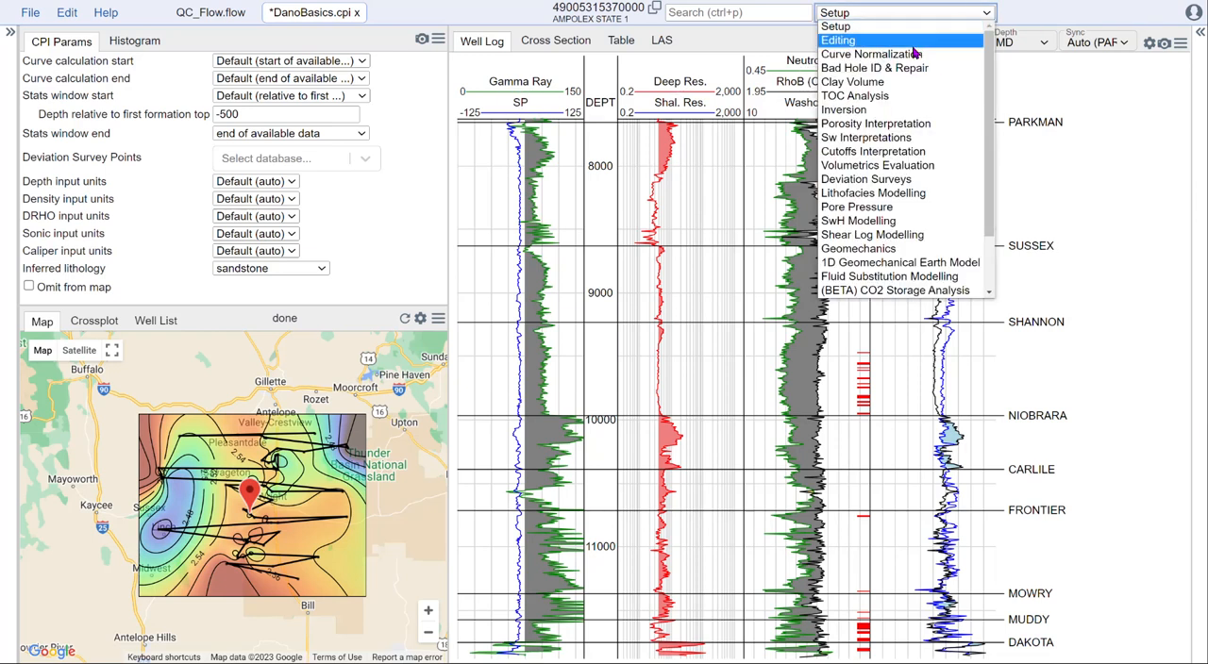
{"action": "left_click", "coordinate": [914, 54]}
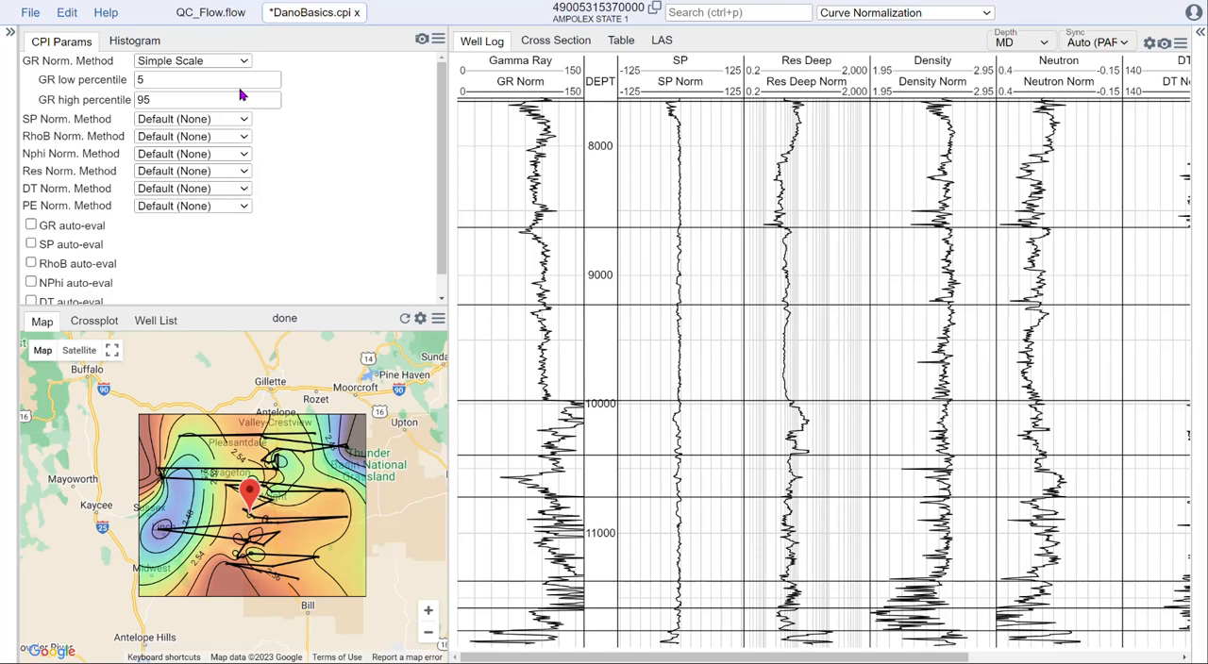
{"action": "left_click", "coordinate": [204, 62]}
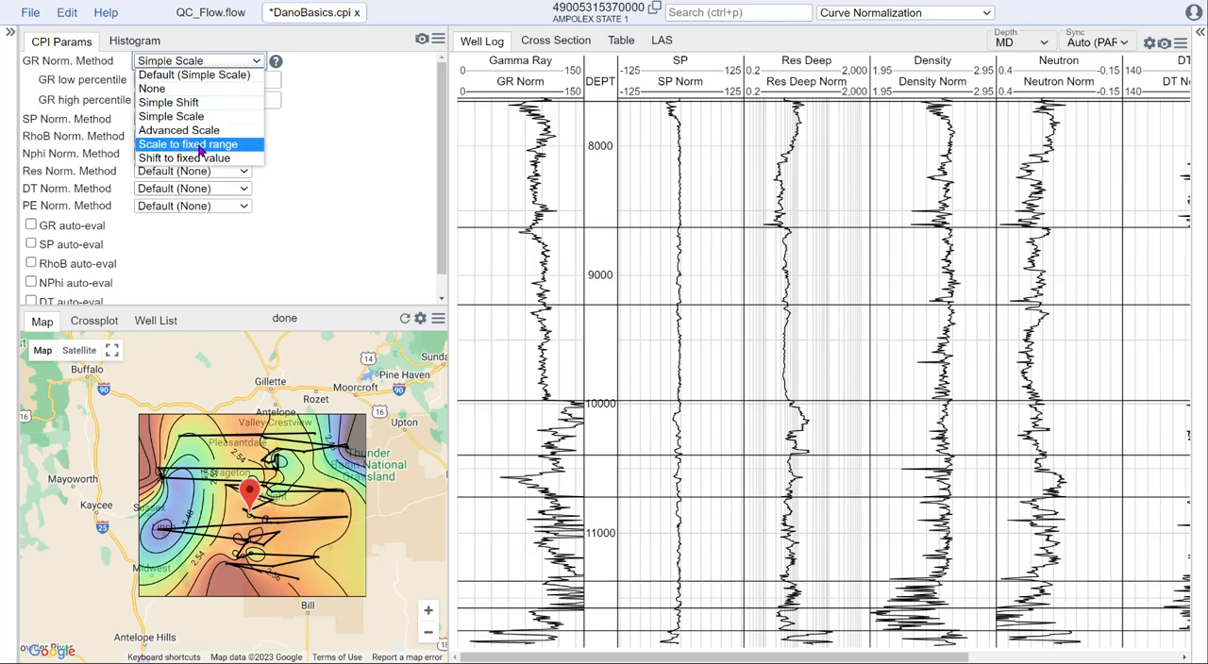
{"action": "left_click", "coordinate": [323, 136]}
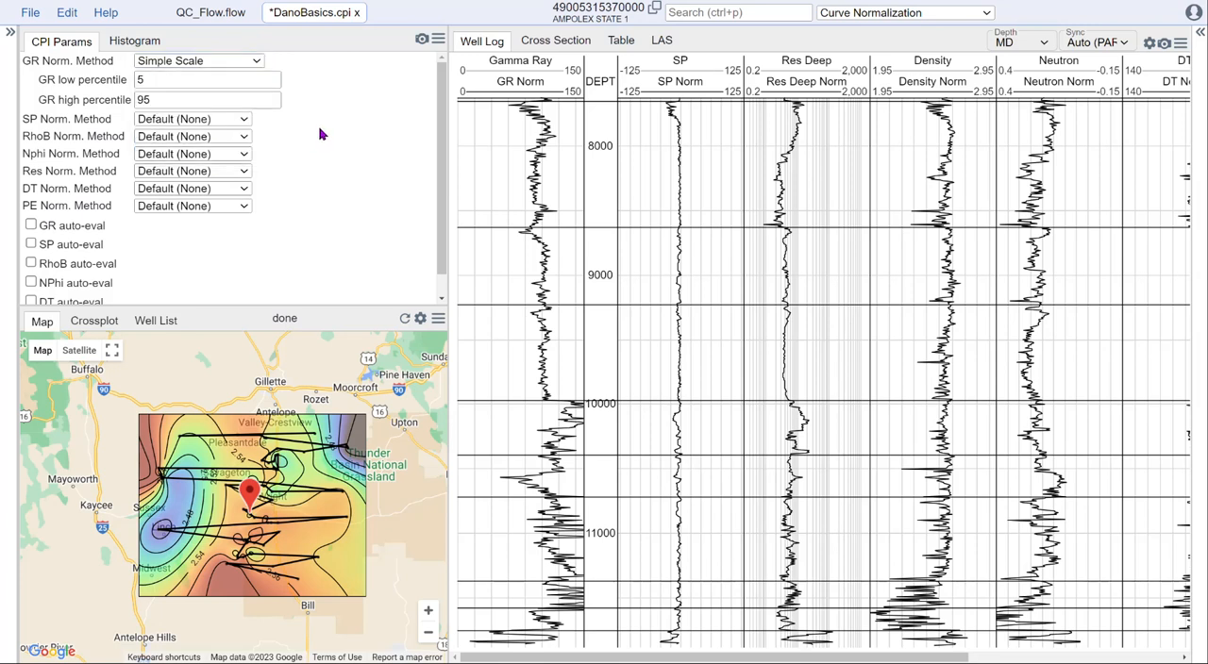
{"action": "left_click", "coordinate": [215, 63]}
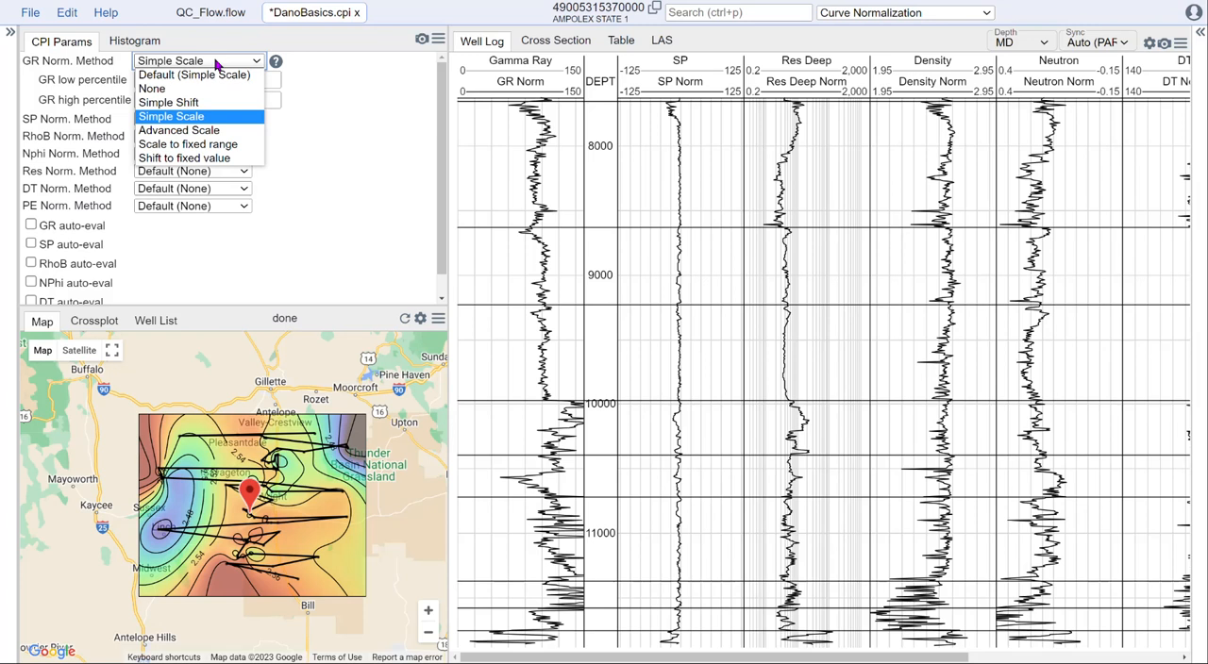
{"action": "left_click", "coordinate": [215, 63]}
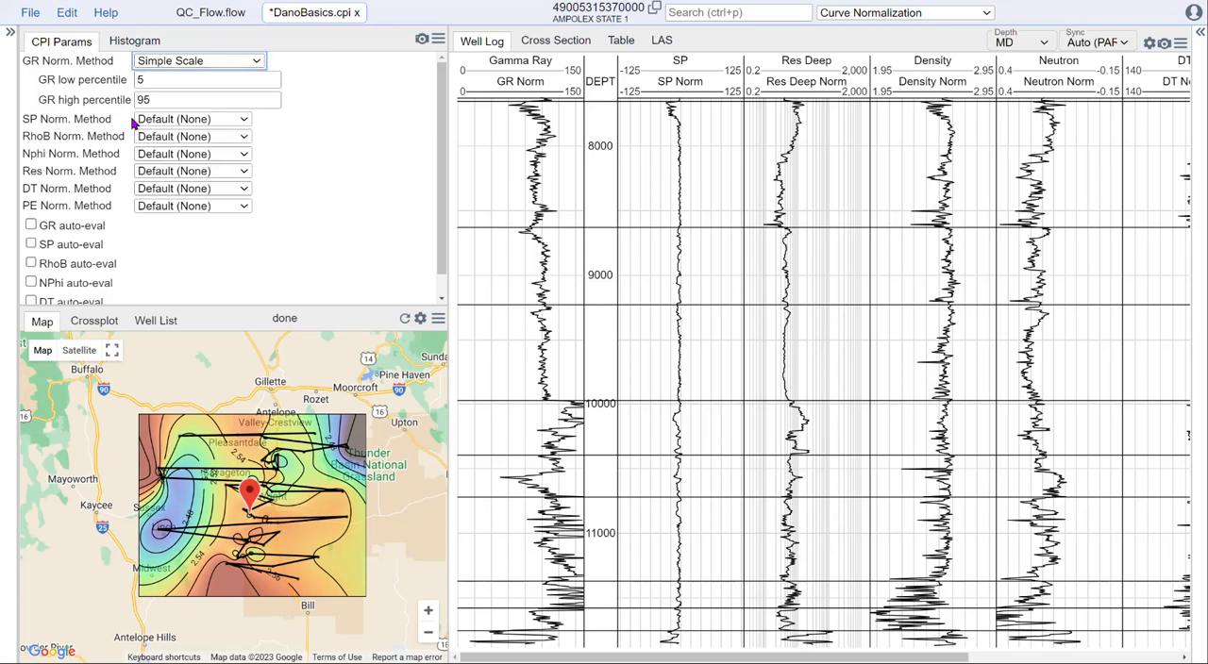
Step: Show the cross section with the GR Normalization QC plot and compare raw and normalized gamma ray across the wells
{"action": "left_click", "coordinate": [552, 42]}
{"action": "left_click", "coordinate": [897, 42]}
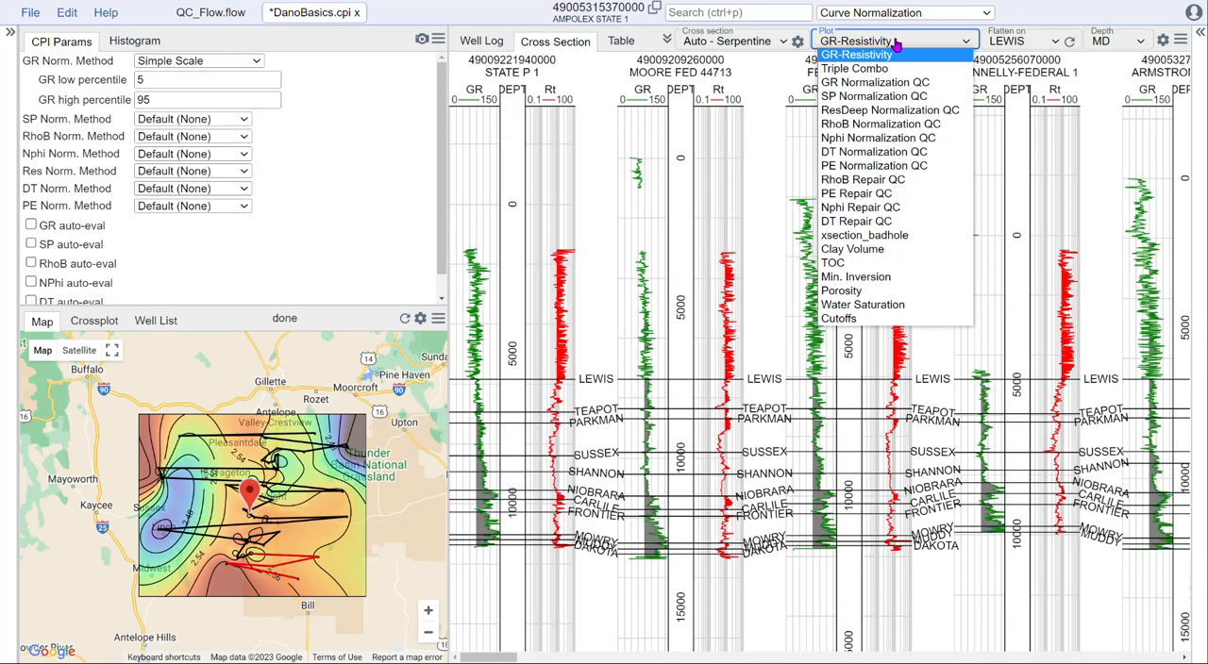
{"action": "left_click", "coordinate": [874, 82]}
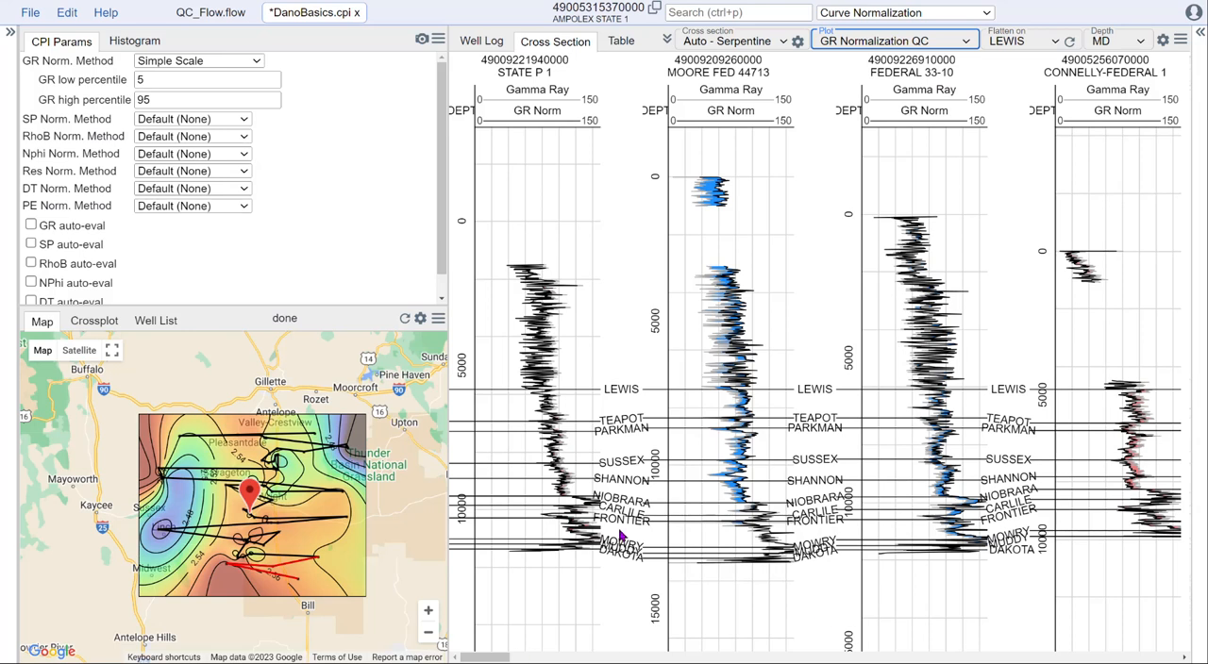
{"action": "scroll", "coordinate": [620, 538], "scroll_direction": "up", "scroll_amount": 3}
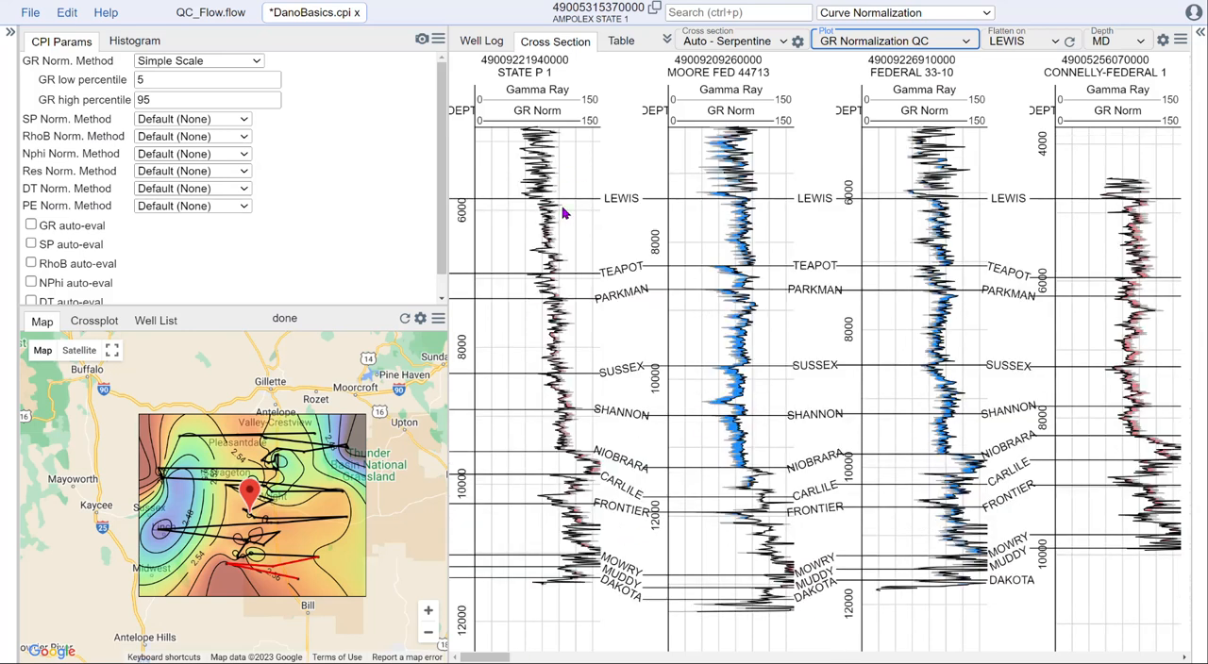
{"action": "left_click_drag", "start_coordinate": [492, 658], "coordinate": [558, 657]}
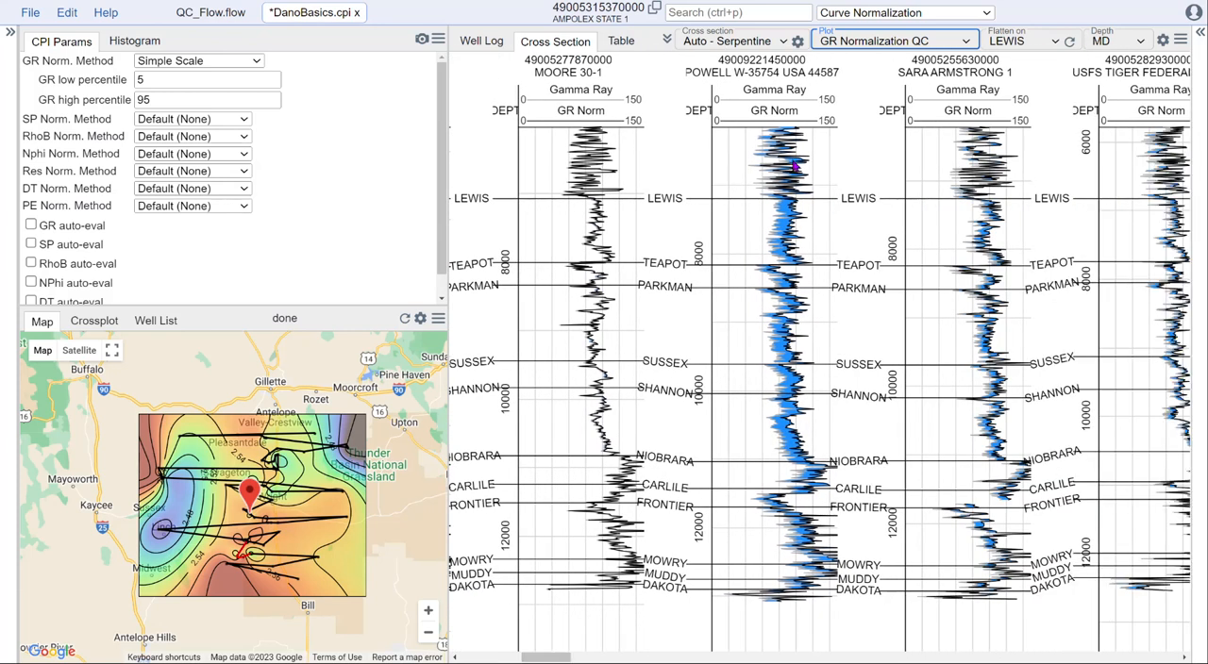
{"action": "left_click_drag", "start_coordinate": [559, 658], "coordinate": [684, 658]}
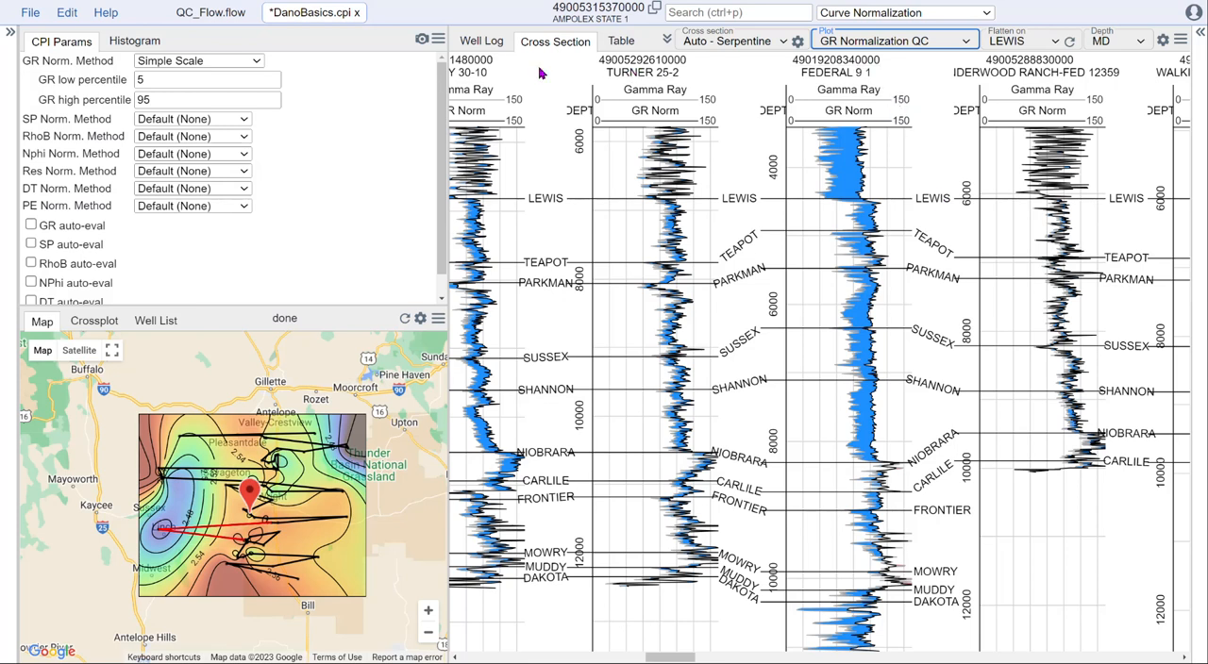
Step: Inspect the gamma ray normalization over the full well log of FEDERAL 9 1, and return to the key well AMPOLEX STATE 1
{"action": "left_click", "coordinate": [839, 63]}
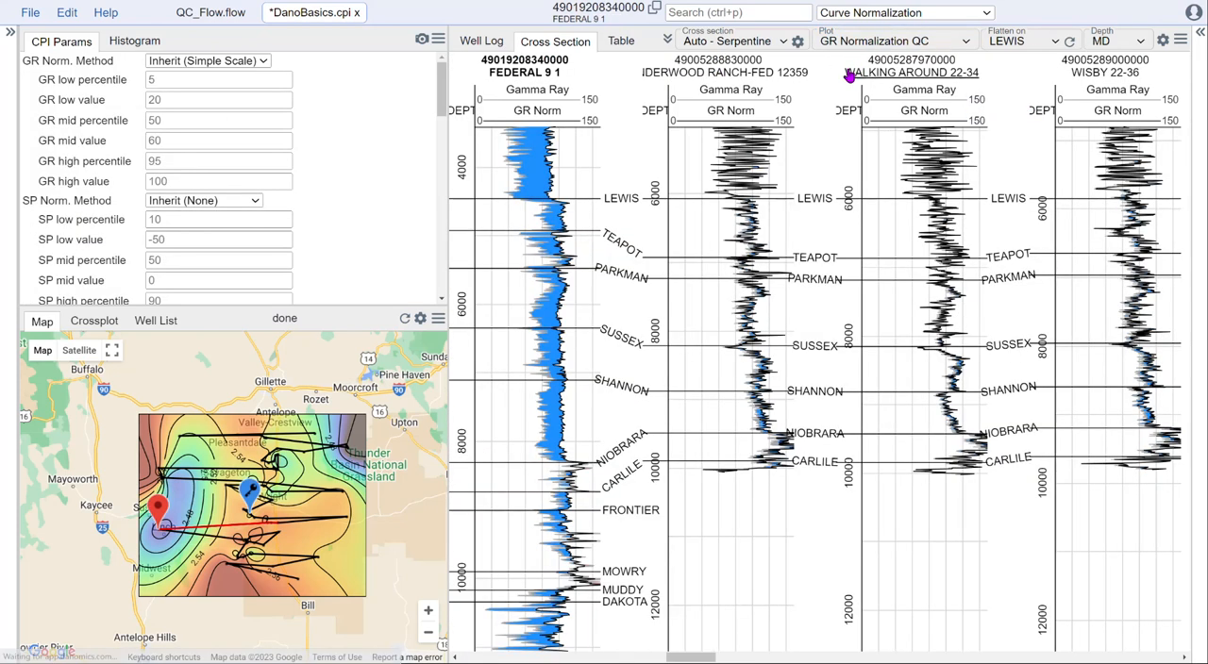
{"action": "left_click", "coordinate": [466, 42]}
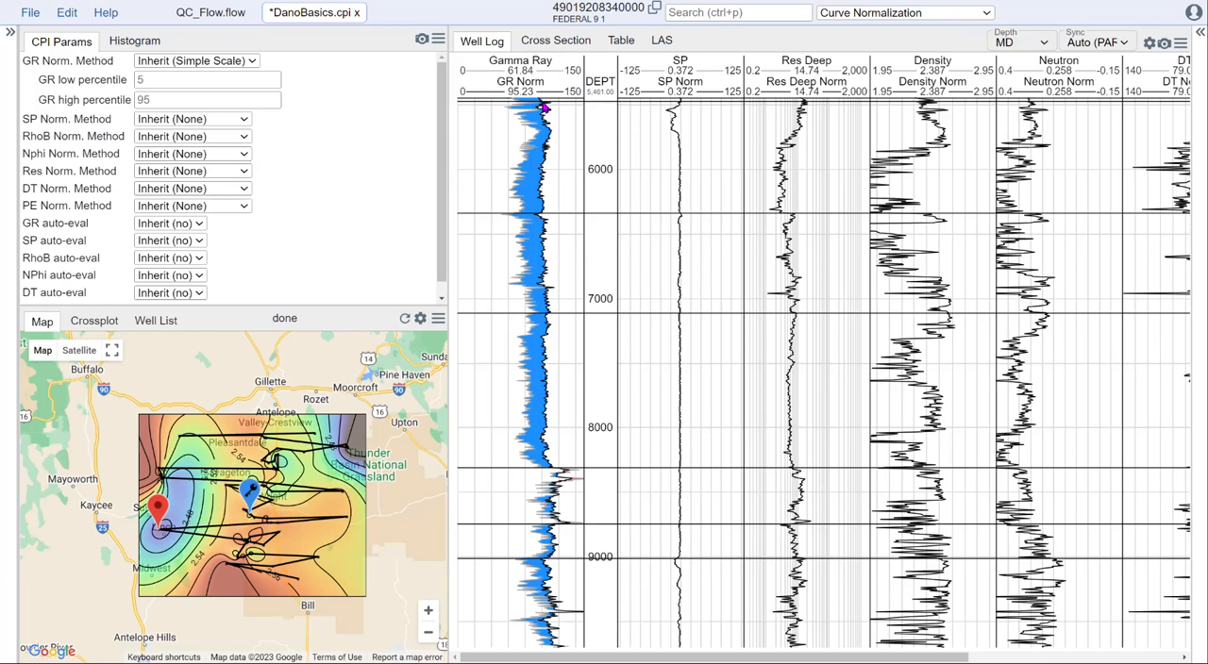
{"action": "scroll", "coordinate": [563, 226], "scroll_direction": "down", "scroll_amount": 2}
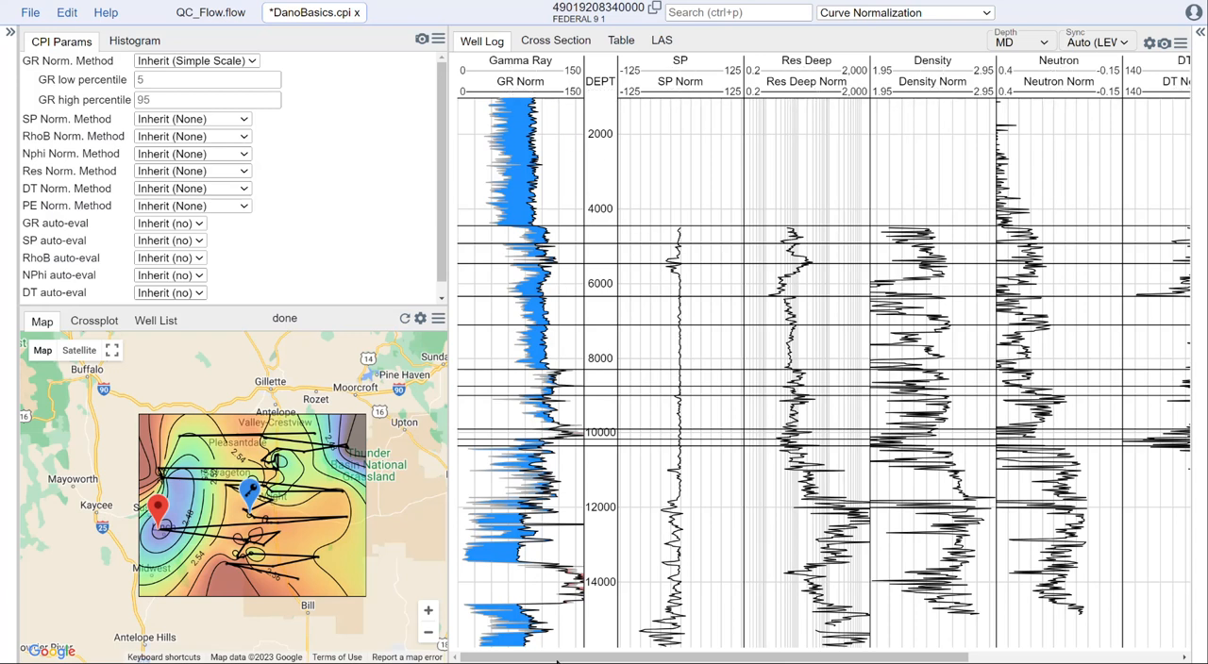
{"action": "left_click", "coordinate": [251, 508]}
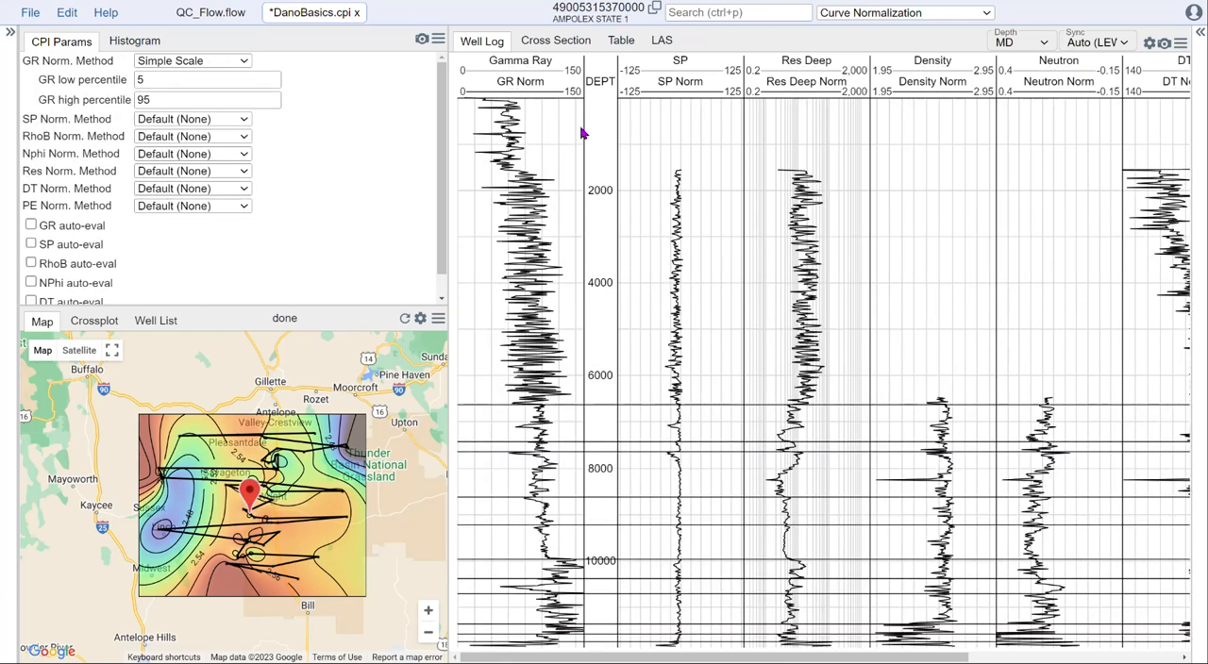
Step: Switch to Bad Hole ID & Repair, enlarge the zone parameter table, and examine the key well's bad hole curves down to the DAKOTA top
{"action": "left_click", "coordinate": [917, 13]}
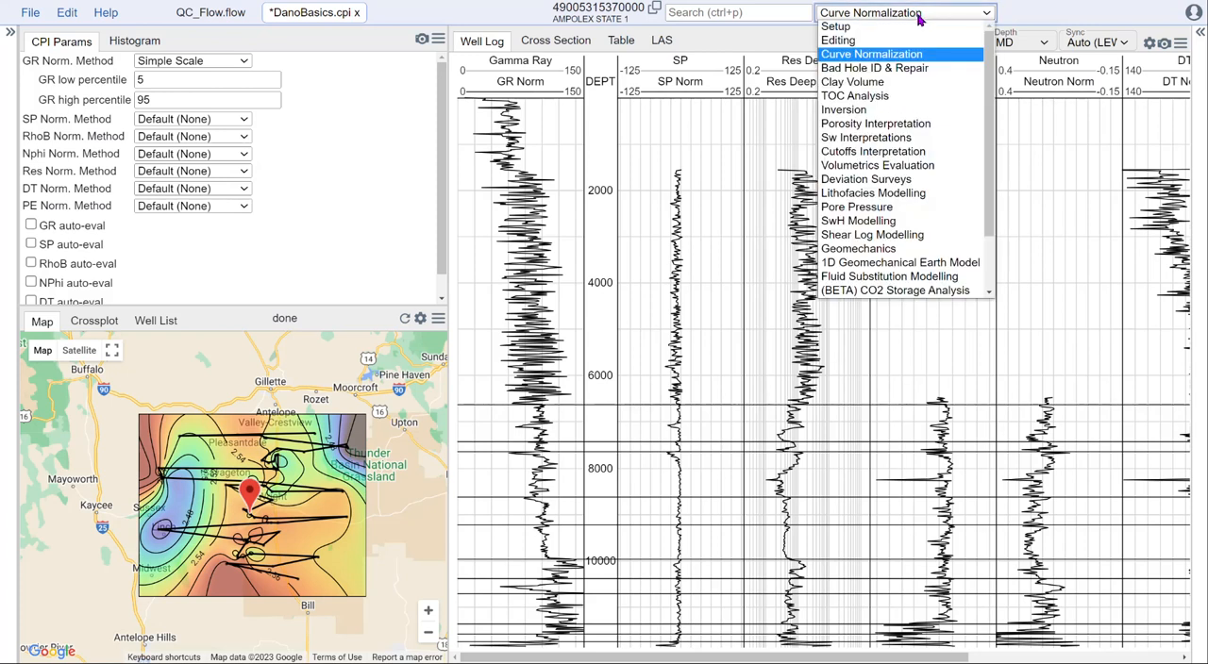
{"action": "left_click", "coordinate": [929, 72]}
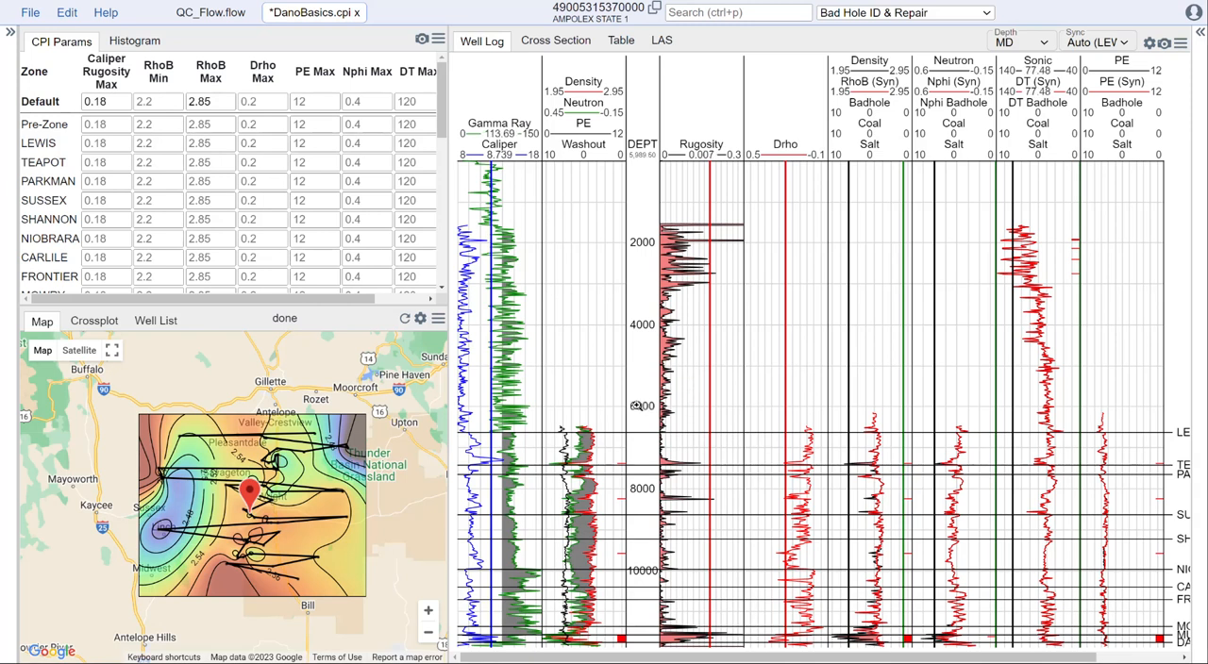
{"action": "left_click_drag", "start_coordinate": [649, 380], "coordinate": [648, 661]}
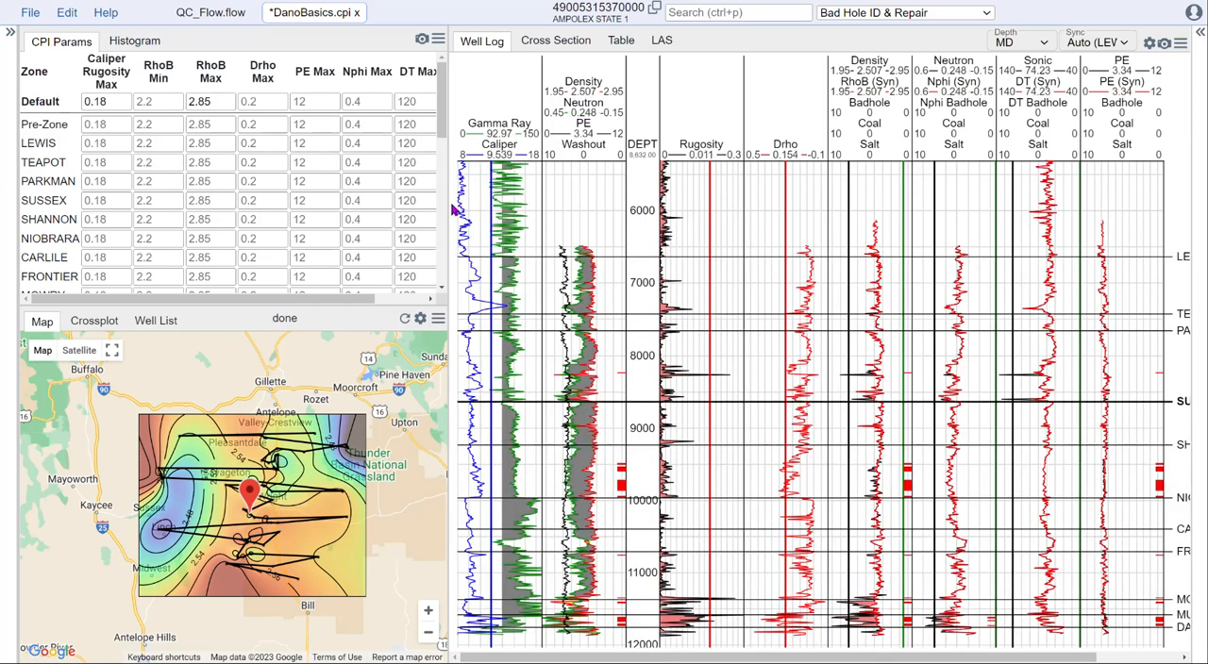
{"action": "left_click_drag", "start_coordinate": [390, 307], "coordinate": [389, 407]}
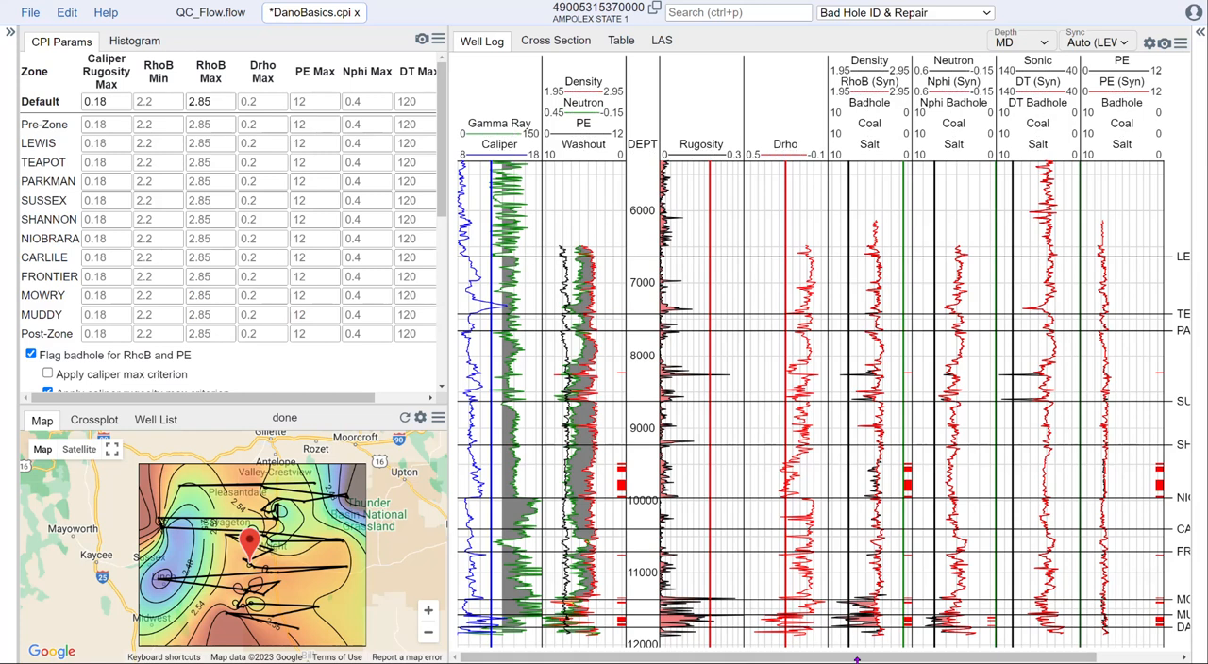
{"action": "left_click_drag", "start_coordinate": [861, 659], "coordinate": [918, 659]}
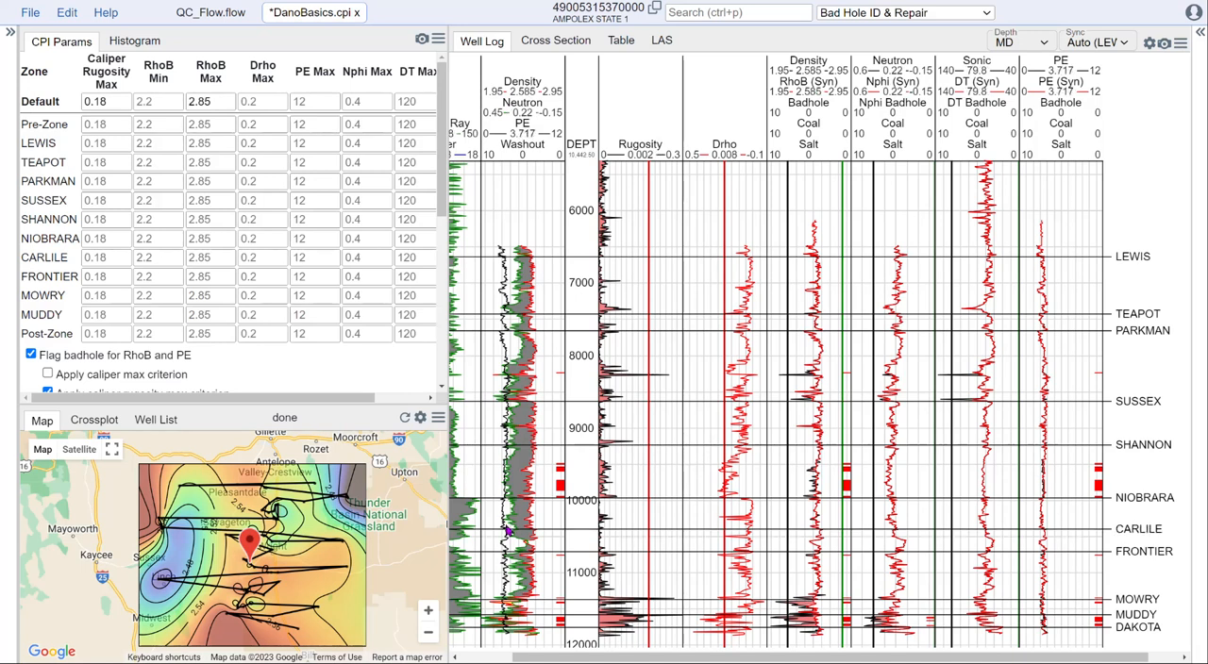
Step: Review the RhoB and PE bad hole criteria and repair options against the key well's curves from SHANNON down to FRONTIER
{"action": "left_click_drag", "start_coordinate": [446, 189], "coordinate": [447, 272]}
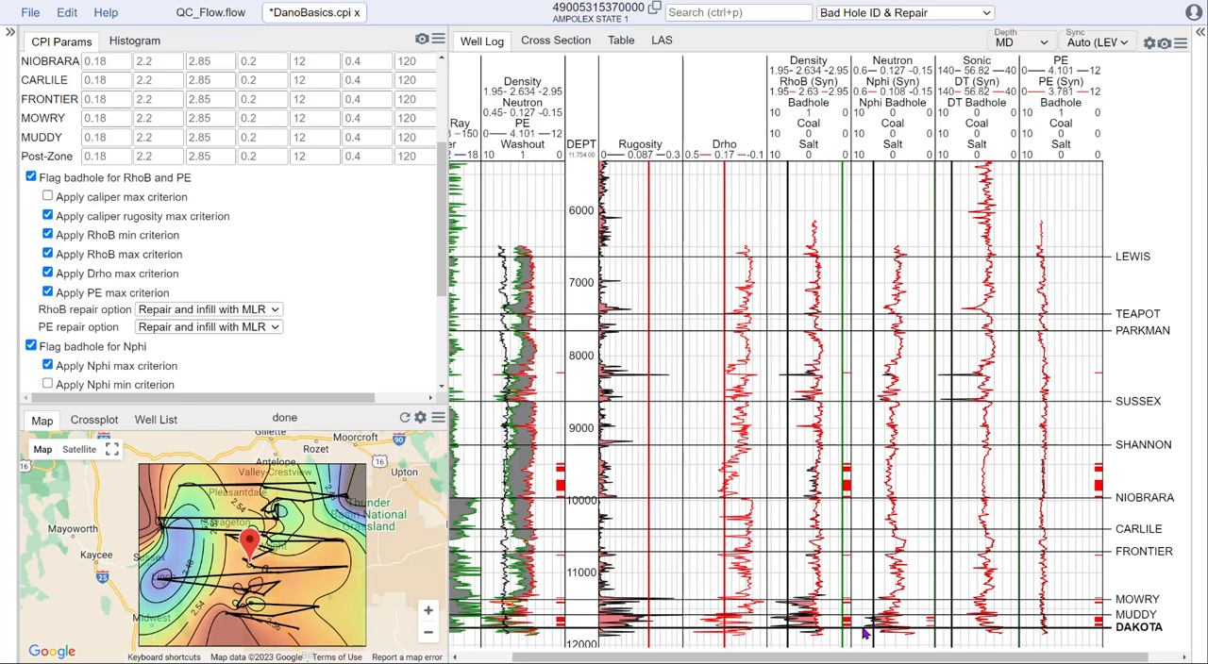
{"action": "scroll", "coordinate": [827, 615], "scroll_direction": "up", "scroll_amount": 2}
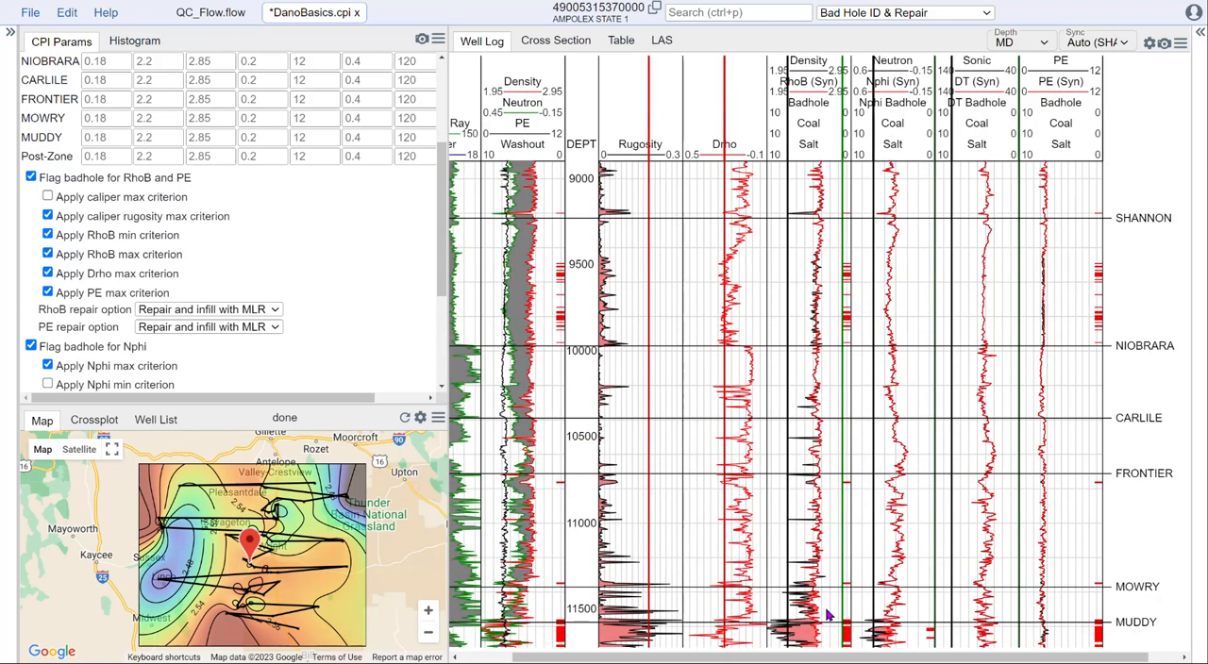
{"action": "scroll", "coordinate": [835, 471], "scroll_direction": "up", "scroll_amount": 4}
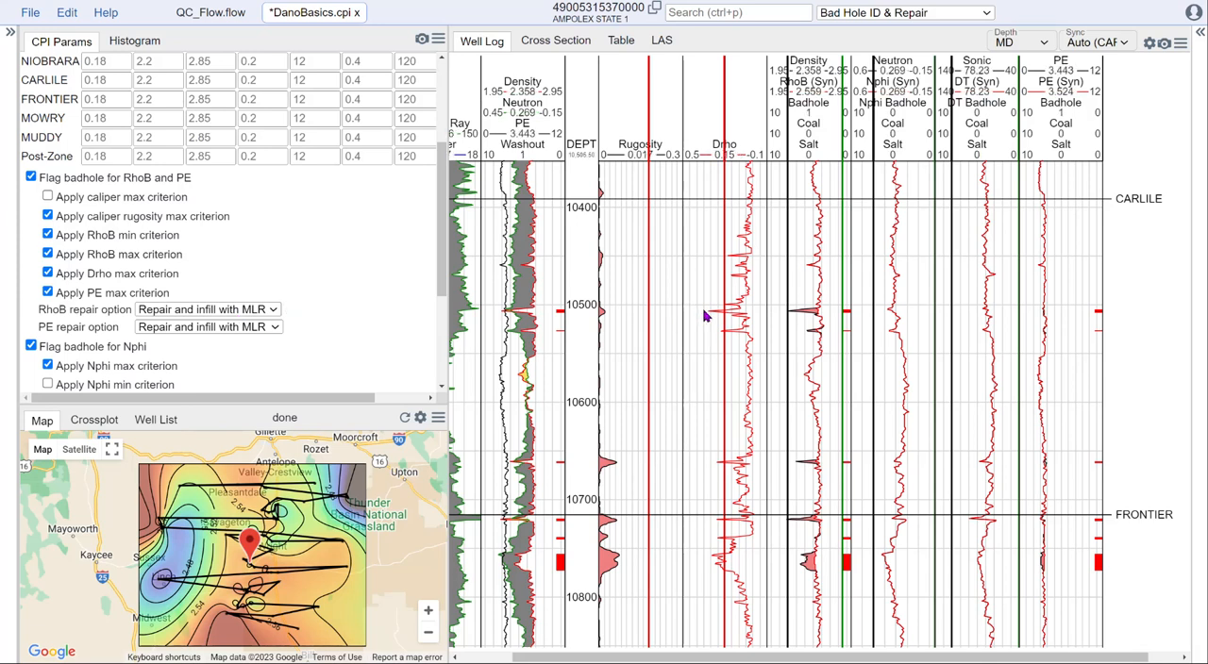
{"action": "scroll", "coordinate": [703, 316], "scroll_direction": "down", "scroll_amount": 2}
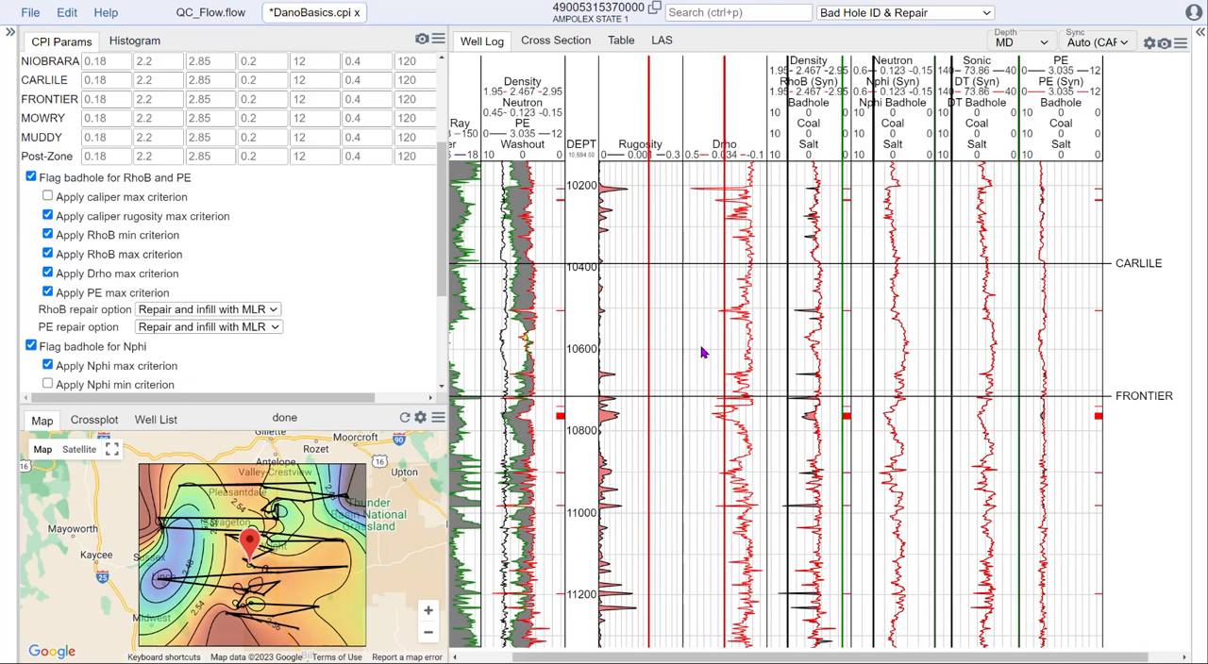
{"action": "scroll", "coordinate": [623, 339], "scroll_direction": "up", "scroll_amount": 2}
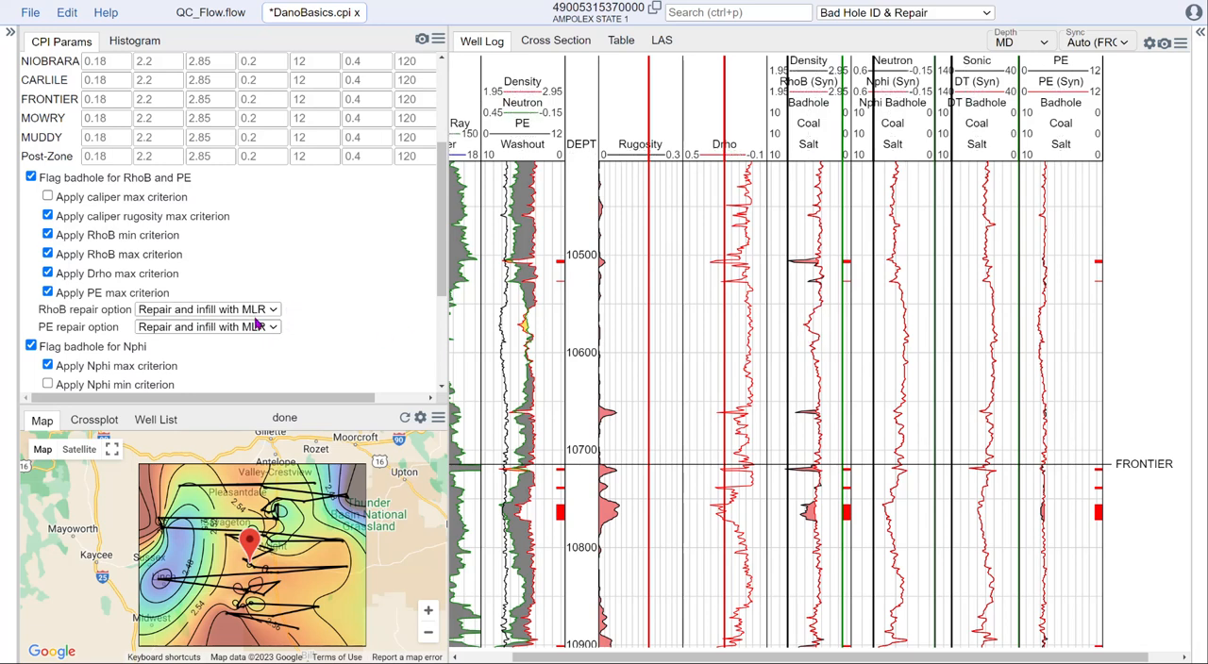
{"action": "mouse_move", "coordinate": [254, 316]}
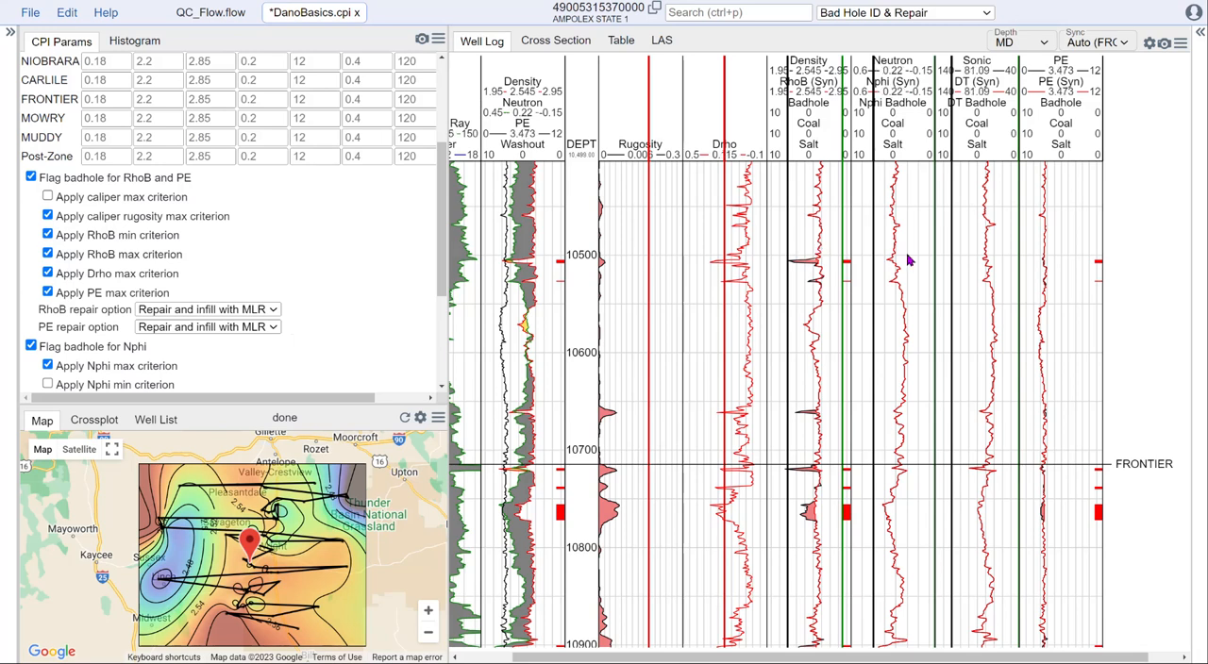
Step: Show the cross section with the RhoB Repair QC plot
{"action": "left_click", "coordinate": [903, 12]}
{"action": "left_click", "coordinate": [903, 12]}
{"action": "left_click", "coordinate": [554, 40]}
{"action": "left_click", "coordinate": [911, 44]}
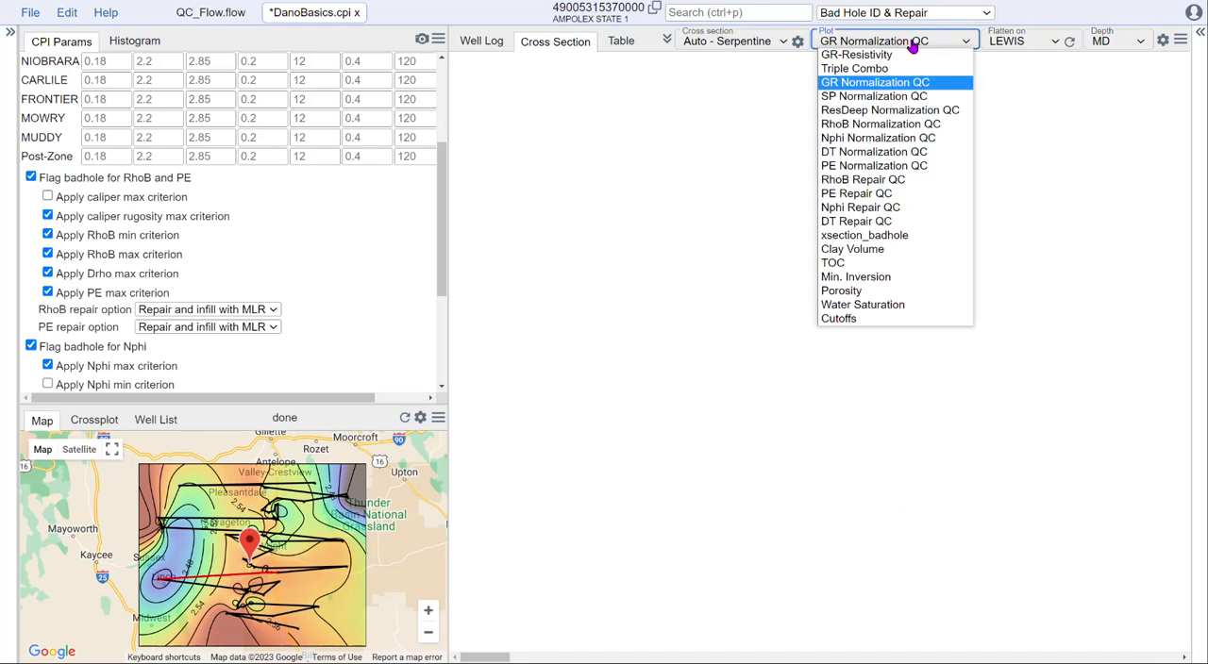
{"action": "left_click", "coordinate": [863, 179]}
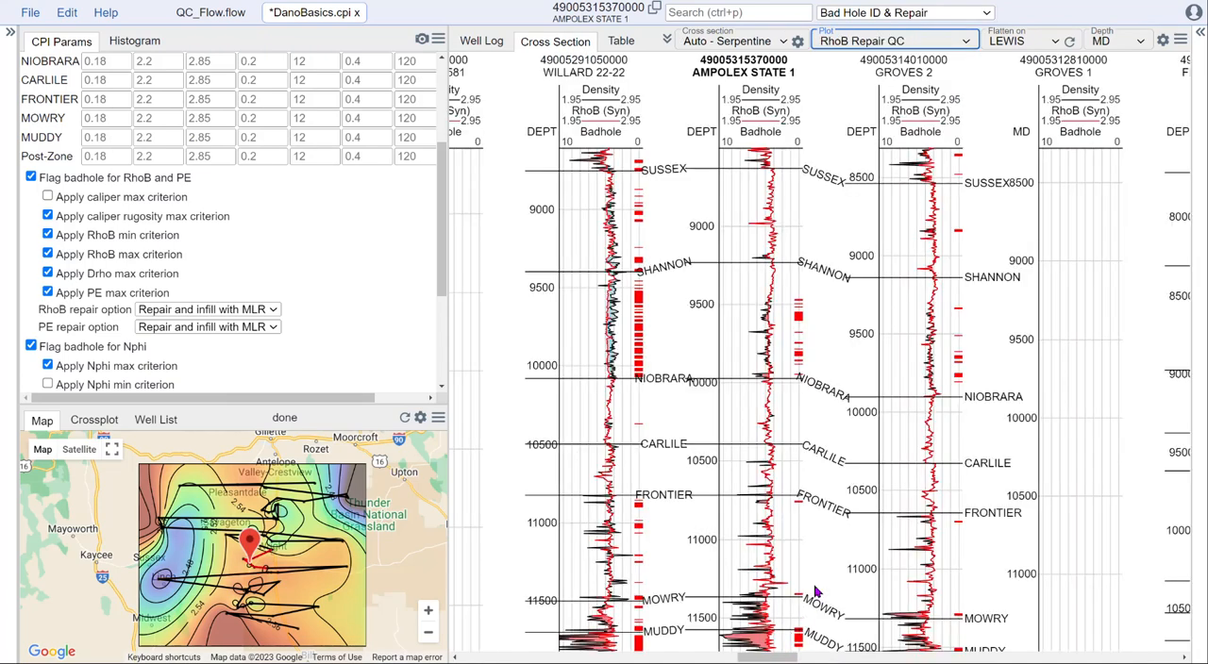
Step: Compare raw density, synthetic RhoB and bad hole flags across the cross-section wells, from AMPOLEX STATE 1 to the FORT RENO UNIT wells
{"action": "scroll", "coordinate": [793, 513], "scroll_direction": "down", "scroll_amount": 3}
{"action": "scroll", "coordinate": [807, 526], "scroll_direction": "up", "scroll_amount": 3}
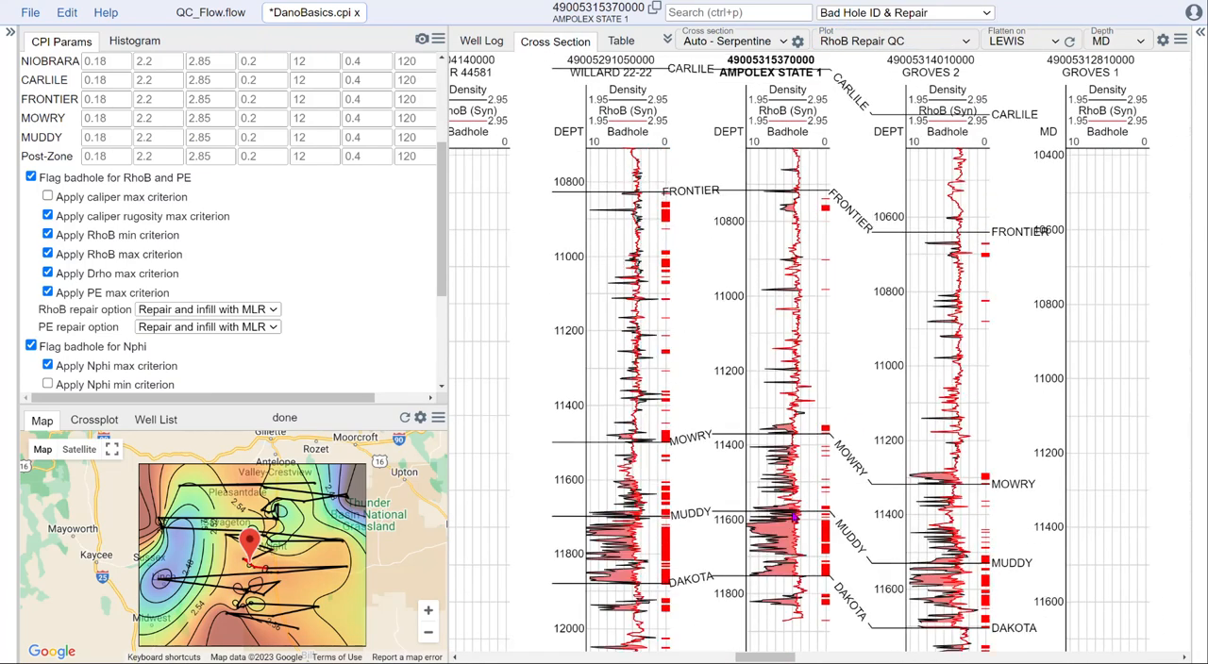
{"action": "left_click_drag", "start_coordinate": [772, 660], "coordinate": [855, 661]}
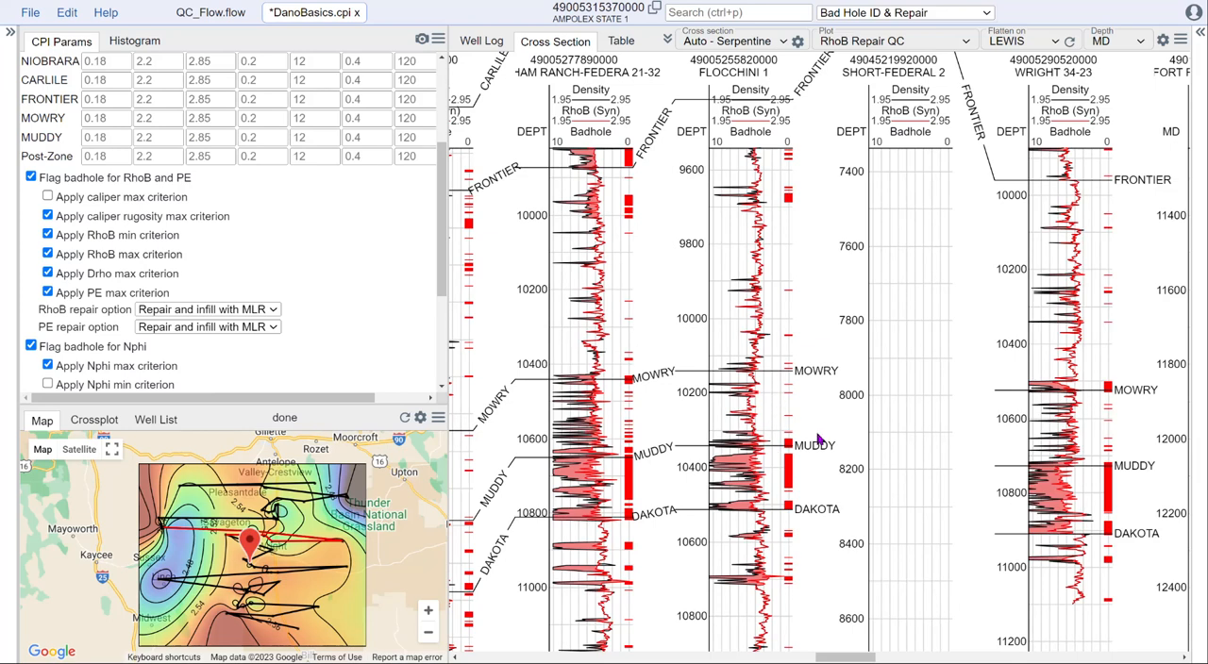
{"action": "left_click_drag", "start_coordinate": [854, 661], "coordinate": [889, 660]}
{"action": "left_click_drag", "start_coordinate": [912, 293], "coordinate": [913, 596]}
{"action": "scroll", "coordinate": [892, 332], "scroll_direction": "down", "scroll_amount": 3}
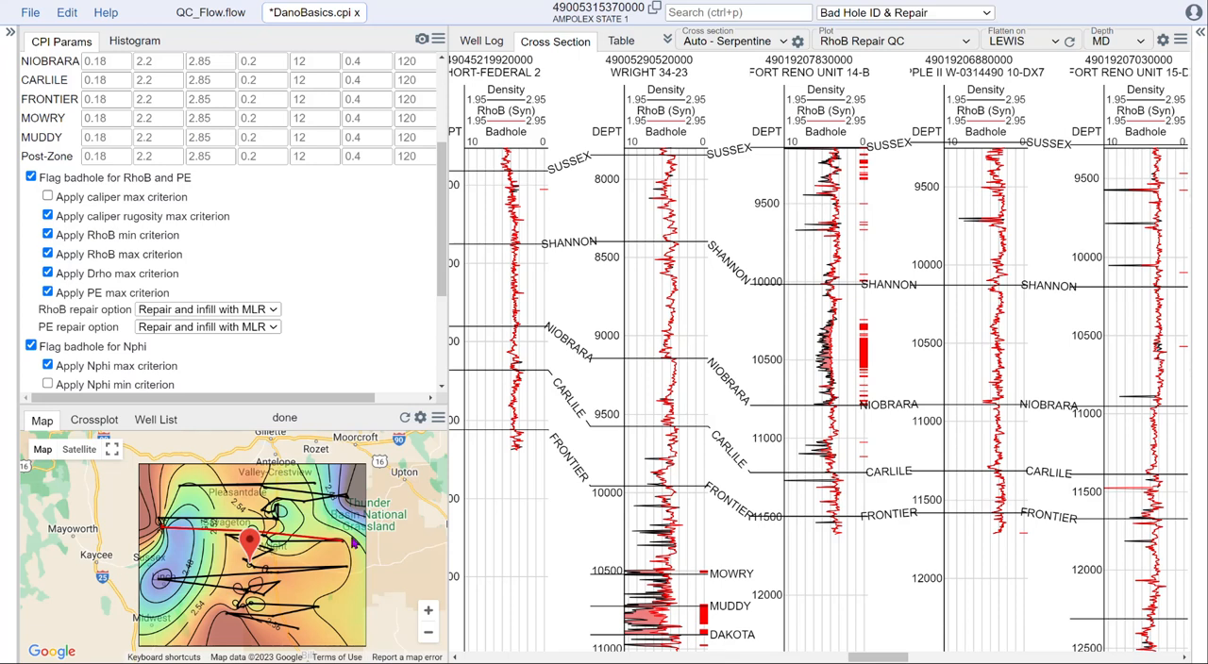
Step: Change the map's displayed property to avg_nphi_final for the NIOBRARA zone
{"action": "left_click", "coordinate": [421, 419]}
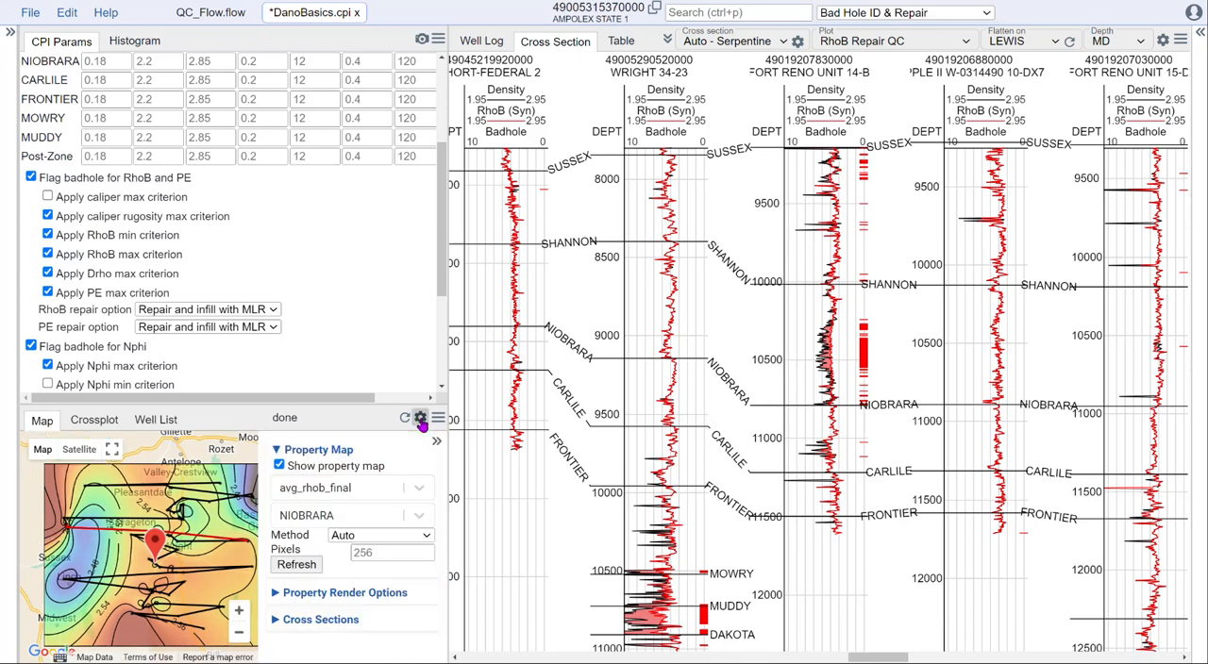
{"action": "left_click", "coordinate": [382, 490]}
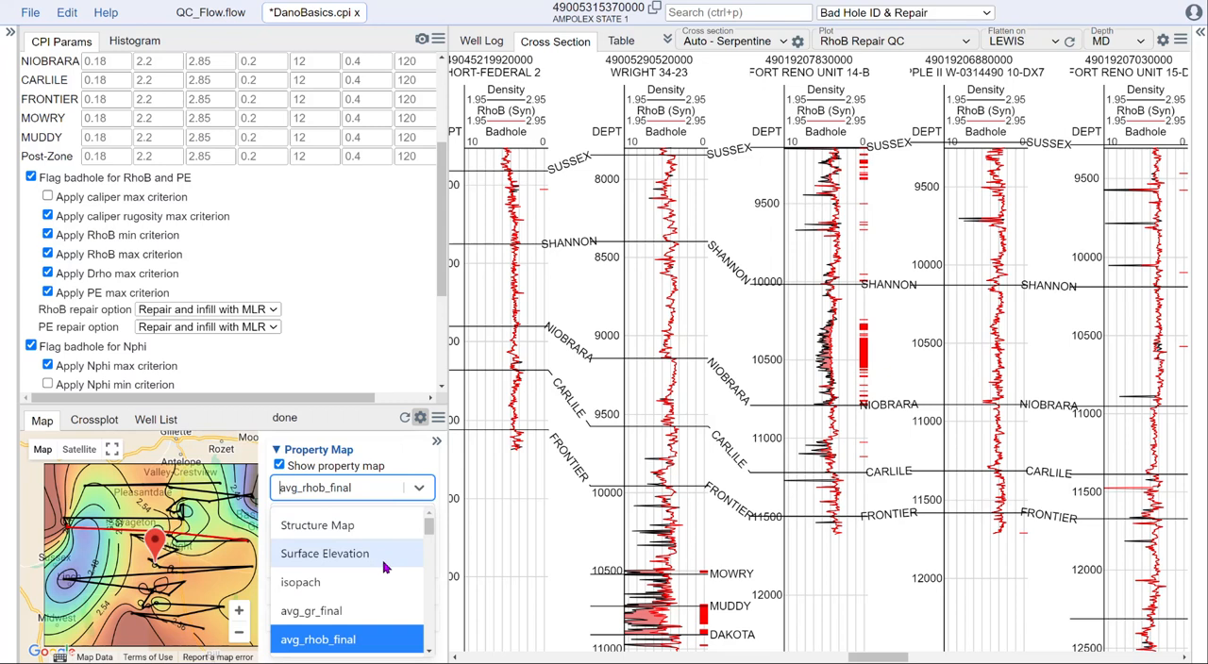
{"action": "scroll", "coordinate": [387, 562], "scroll_direction": "down", "scroll_amount": 1}
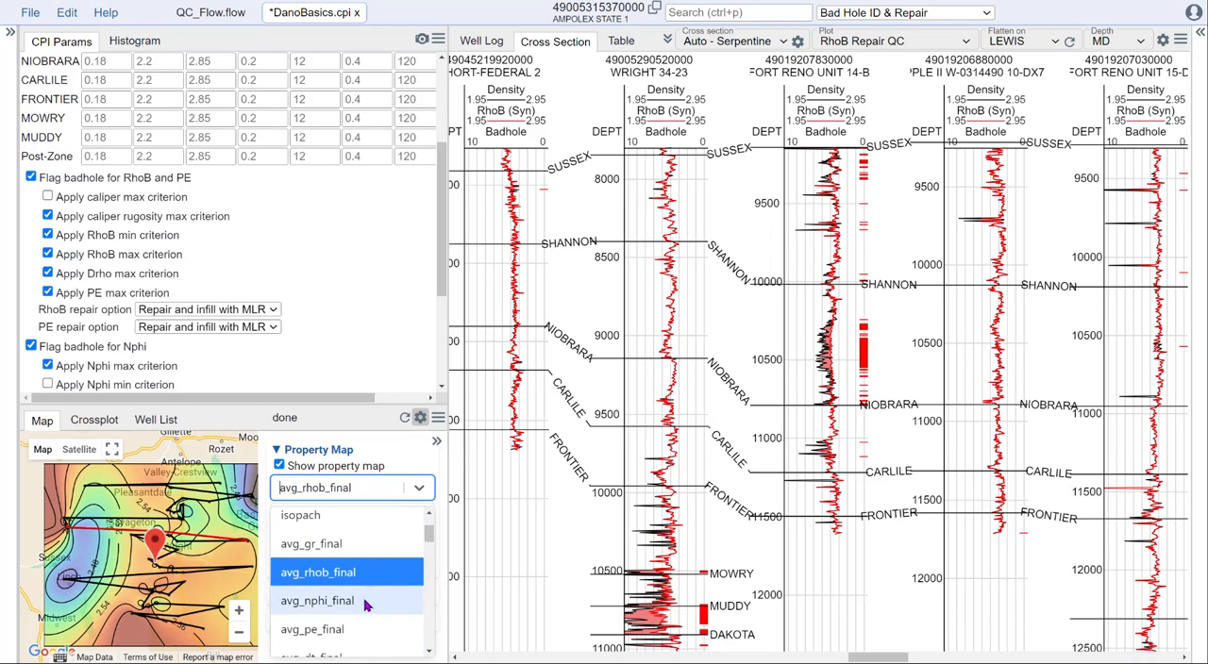
{"action": "left_click", "coordinate": [367, 605]}
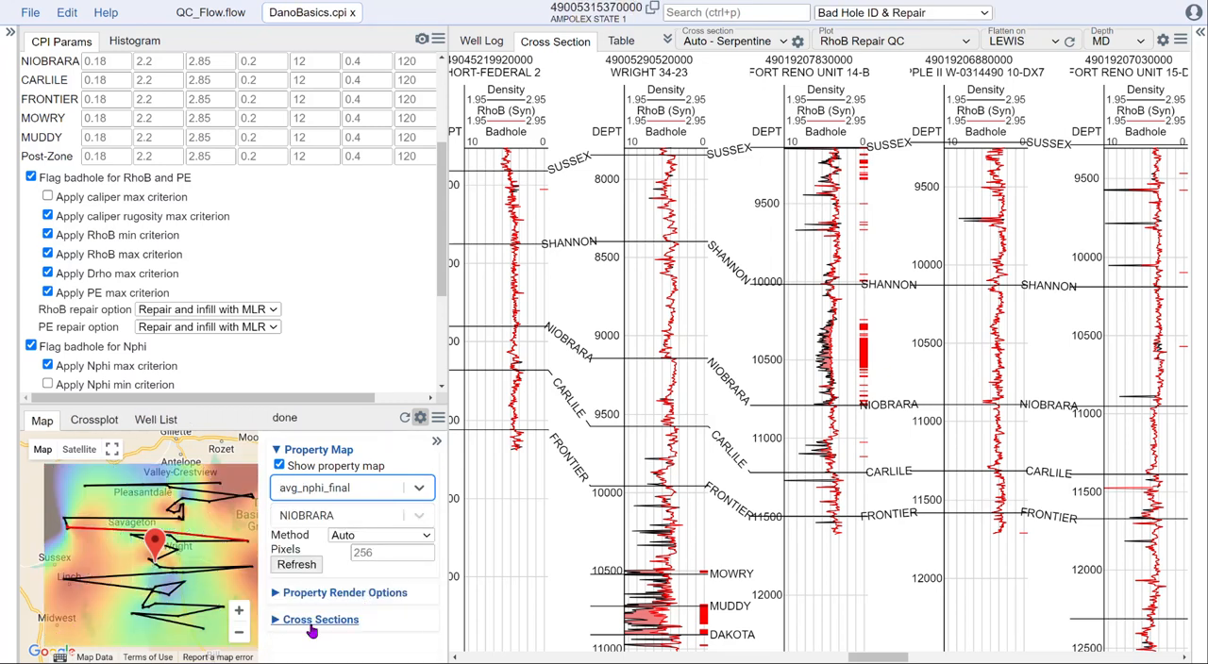
Step: Set the property map's custom contour range to a minimum of 0 and a maximum of 0.4
{"action": "left_click", "coordinate": [285, 593]}
{"action": "scroll", "coordinate": [384, 604], "scroll_direction": "down", "scroll_amount": 3}
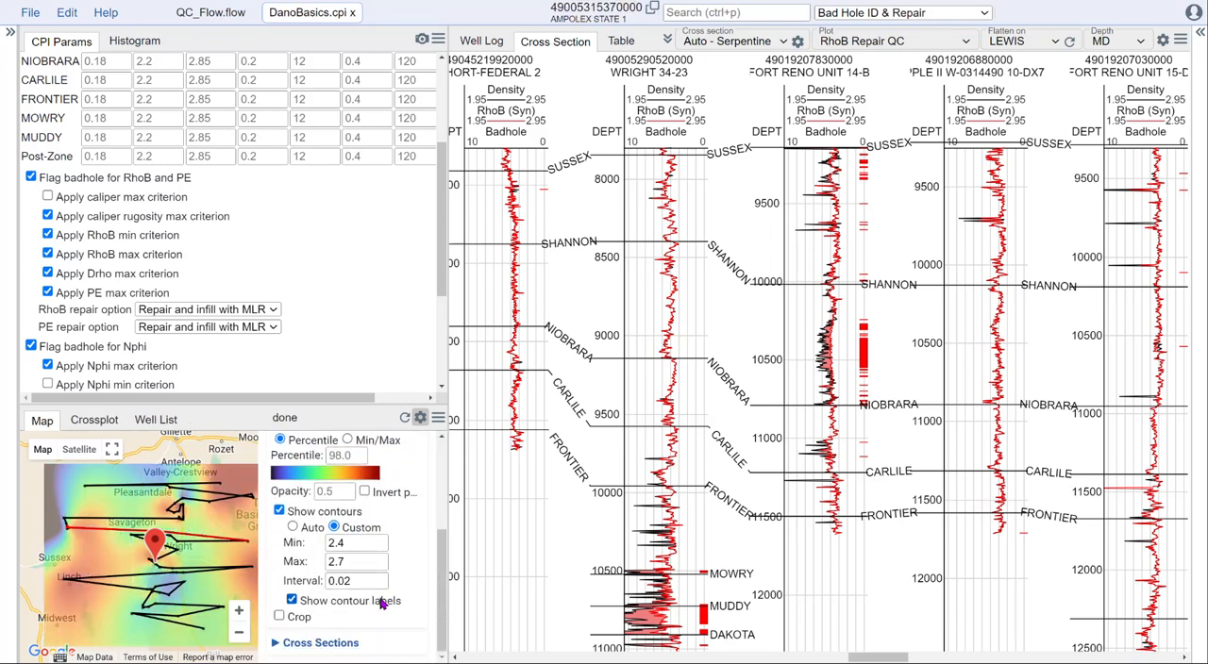
{"action": "left_click_drag", "start_coordinate": [349, 544], "coordinate": [319, 548]}
{"action": "type", "text": "0"}
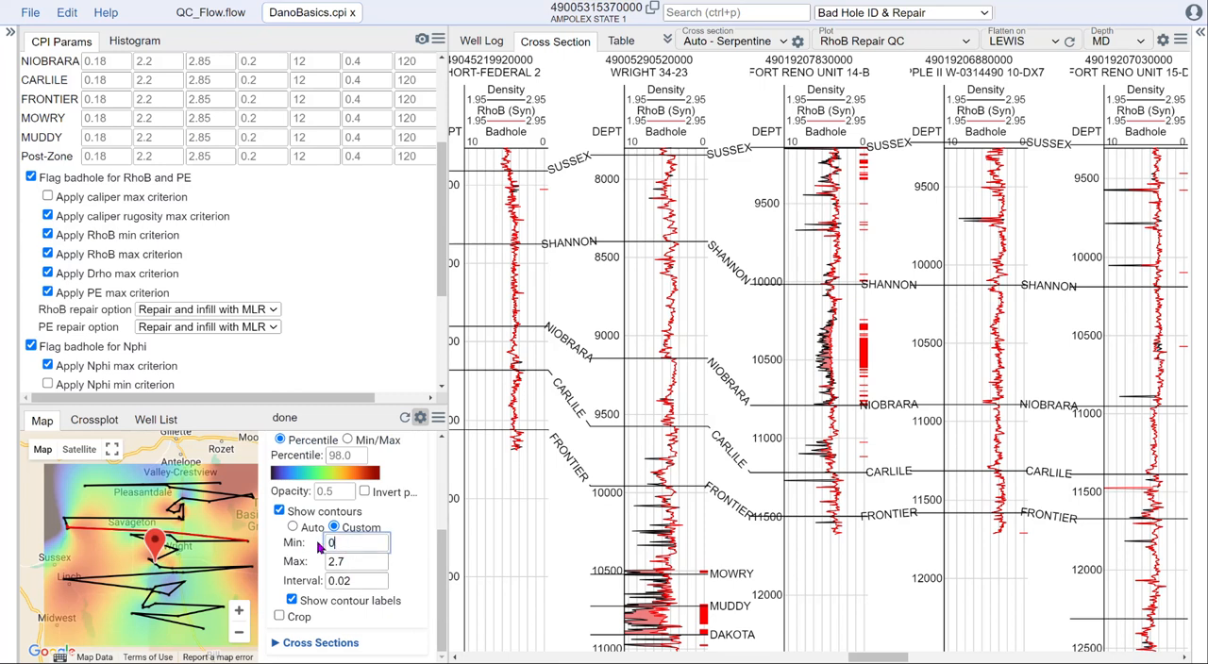
{"action": "key", "text": "Tab"}
{"action": "type", "text": "0."}
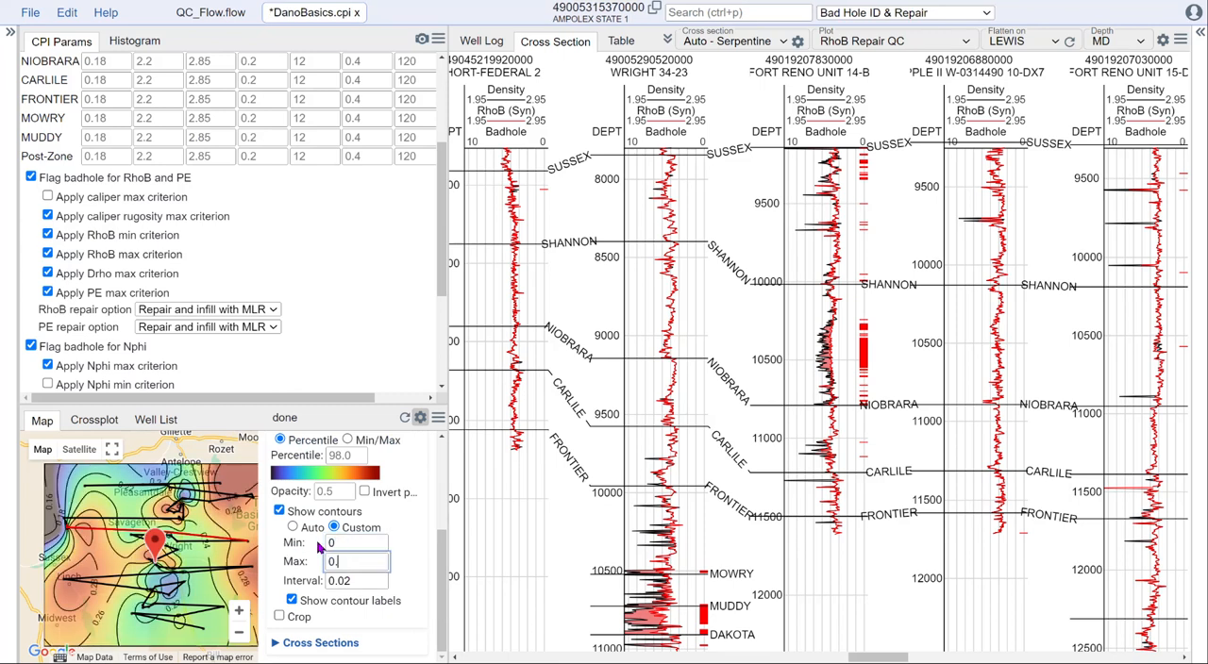
{"action": "type", "text": "4"}
{"action": "left_click", "coordinate": [361, 582]}
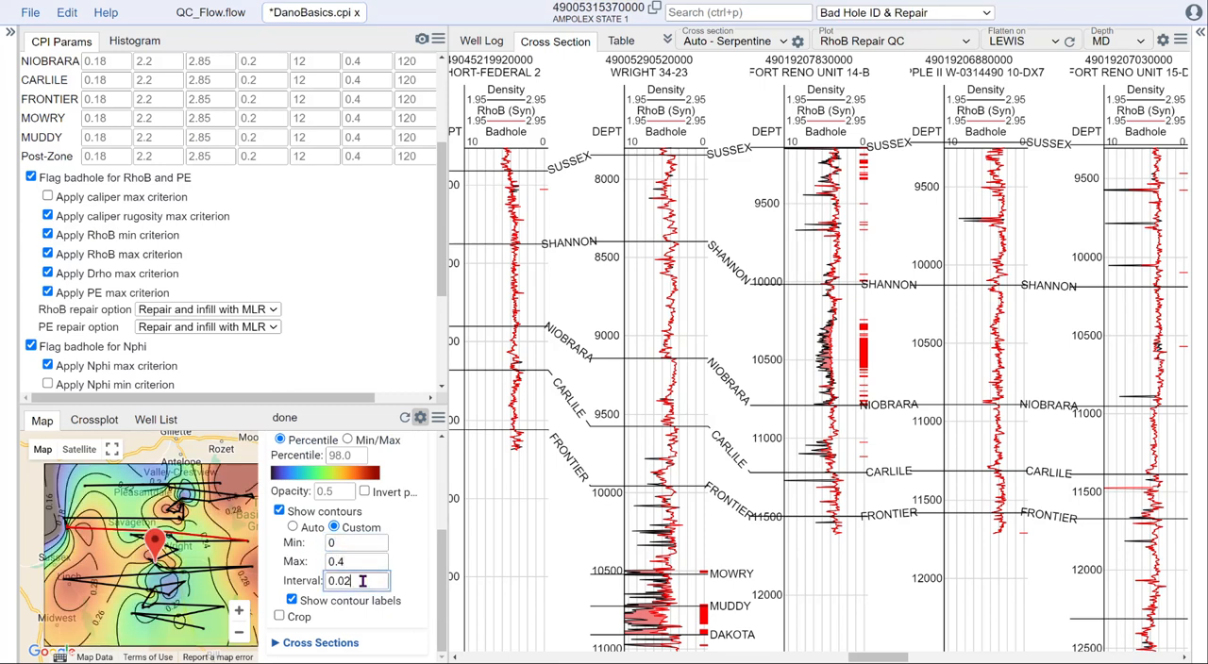
Step: Hide the map settings and enlarge the map area, and return to the well log of AMPOLEX STATE 1
{"action": "left_click", "coordinate": [420, 417]}
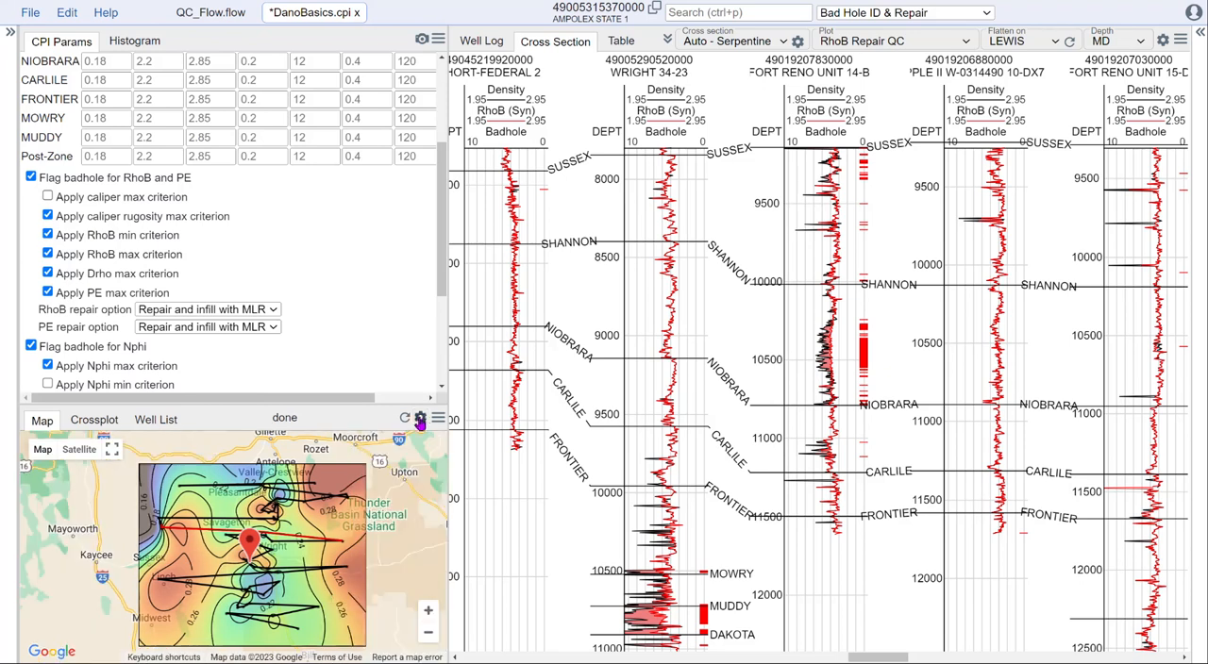
{"action": "left_click_drag", "start_coordinate": [364, 402], "coordinate": [361, 251]}
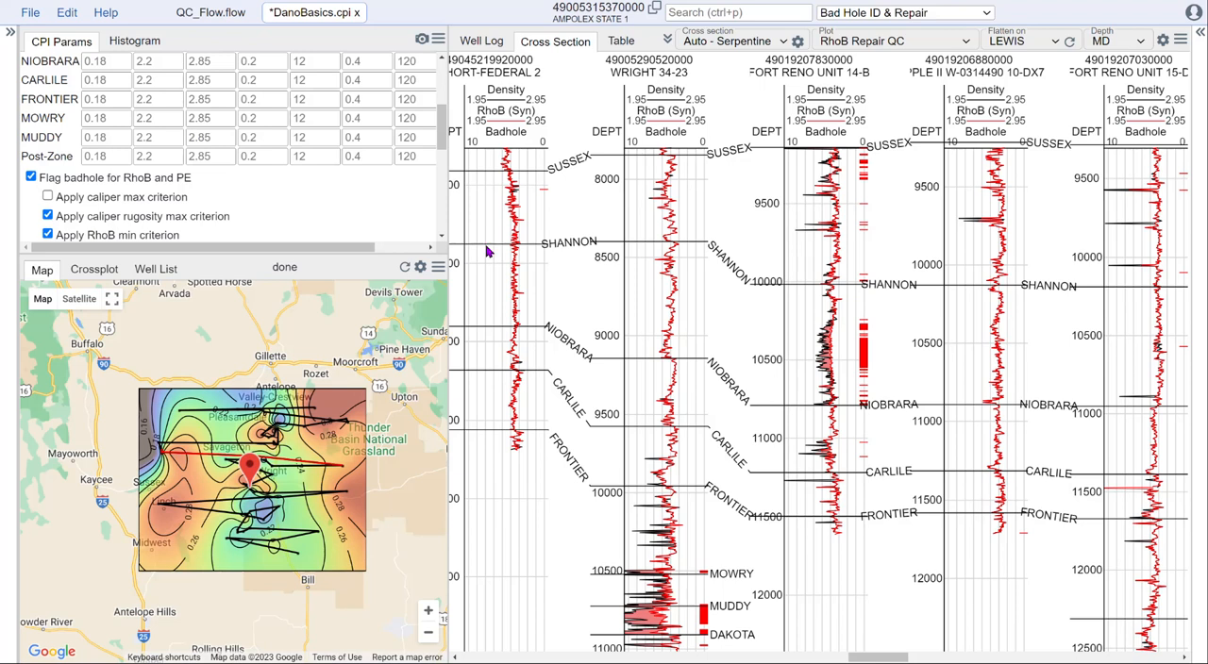
{"action": "left_click", "coordinate": [493, 42]}
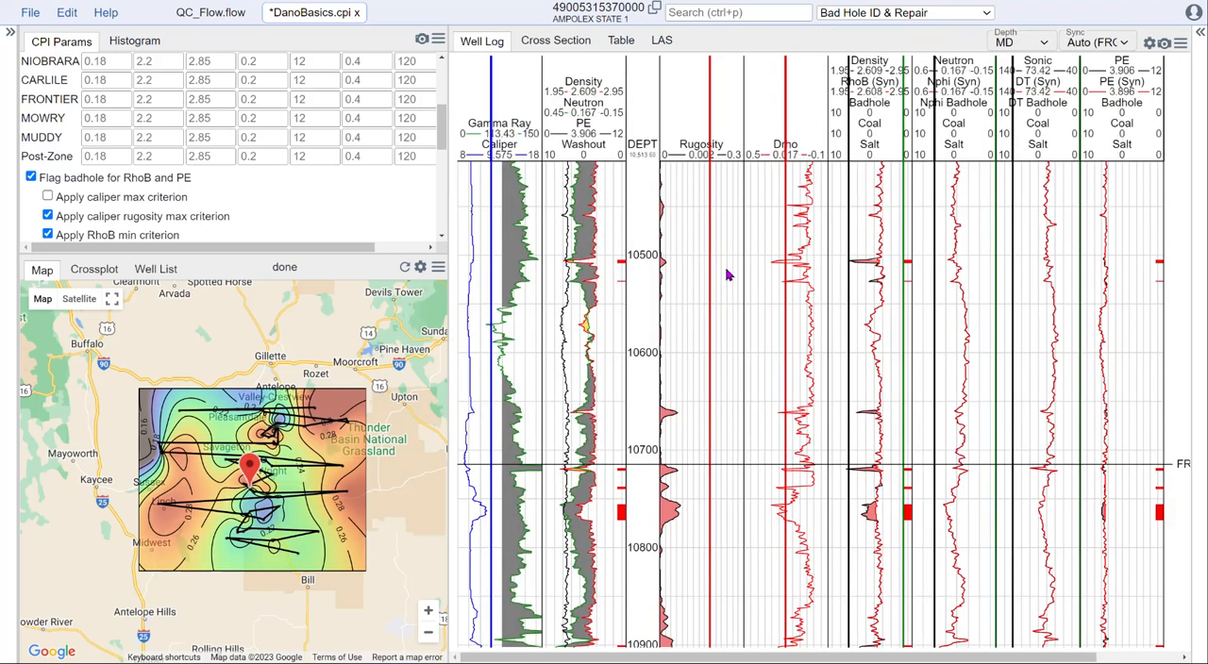